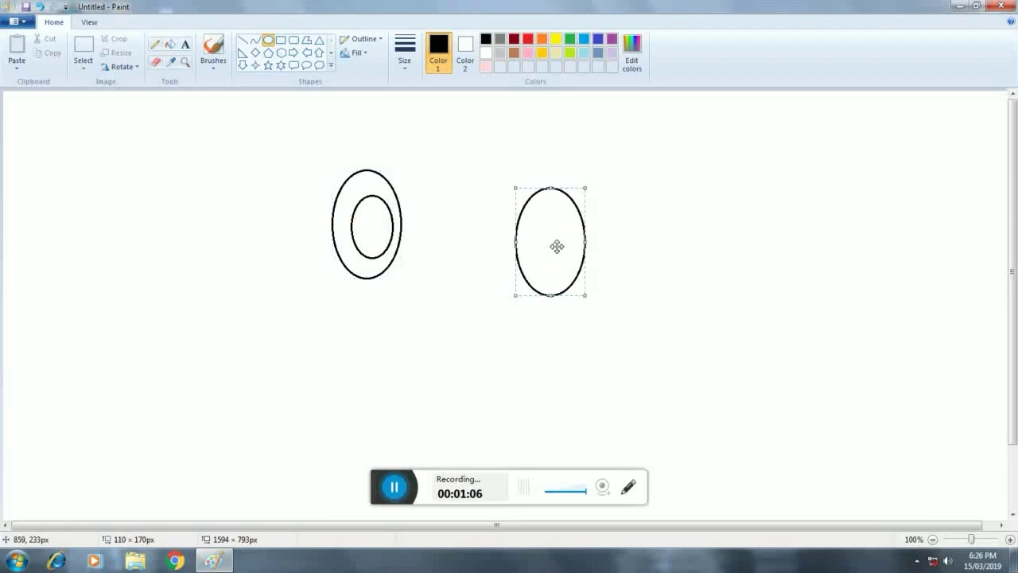
- Draw a pupil ellipse inside the right-hand eye, sized to match the left-hand eye's pupil
{"action": "left_click", "coordinate": [630, 221]}
{"action": "left_click_drag", "start_coordinate": [532, 206], "coordinate": [575, 280]}
{"action": "left_click_drag", "start_coordinate": [534, 241], "coordinate": [523, 242]}
{"action": "left_click_drag", "start_coordinate": [546, 275], "coordinate": [547, 282]}
{"action": "left_click_drag", "start_coordinate": [545, 208], "coordinate": [546, 203]}
{"action": "left_click_drag", "start_coordinate": [568, 245], "coordinate": [379, 230]}
{"action": "left_click_drag", "start_coordinate": [372, 285], "coordinate": [377, 266]}
{"action": "left_click_drag", "start_coordinate": [347, 224], "coordinate": [350, 223]}
{"action": "left_click_drag", "start_coordinate": [372, 189], "coordinate": [374, 196]}
{"action": "left_click_drag", "start_coordinate": [380, 240], "coordinate": [554, 256]}
{"action": "left_click", "coordinate": [632, 200]}
- Draw a highlight ellipse about 17 × 33 px inside the left-hand pupil and fill the pupil around it with black
{"action": "left_click", "coordinate": [373, 226]}
{"action": "left_click_drag", "start_coordinate": [372, 216], "coordinate": [386, 242]}
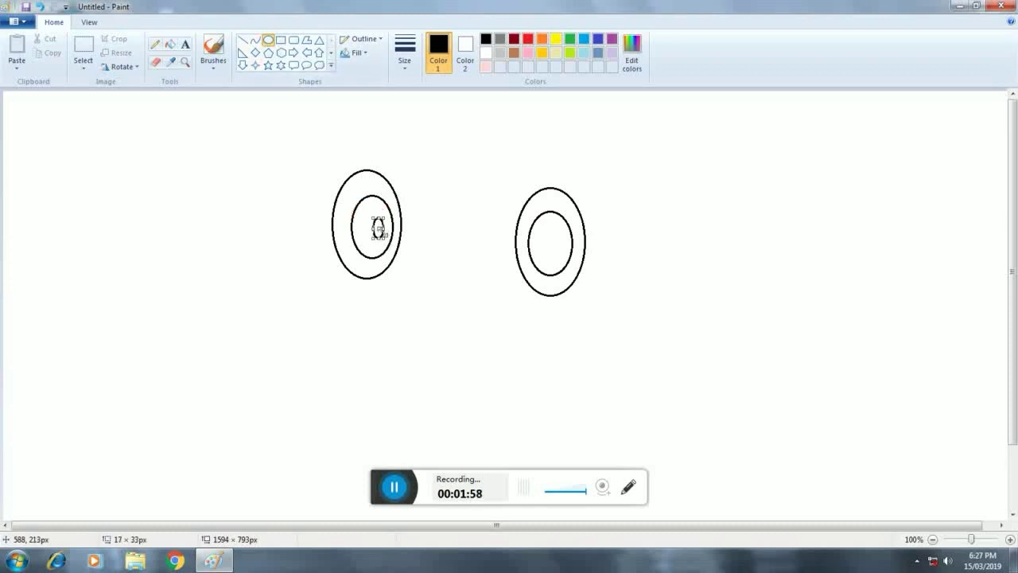
{"action": "key", "text": "Right"}
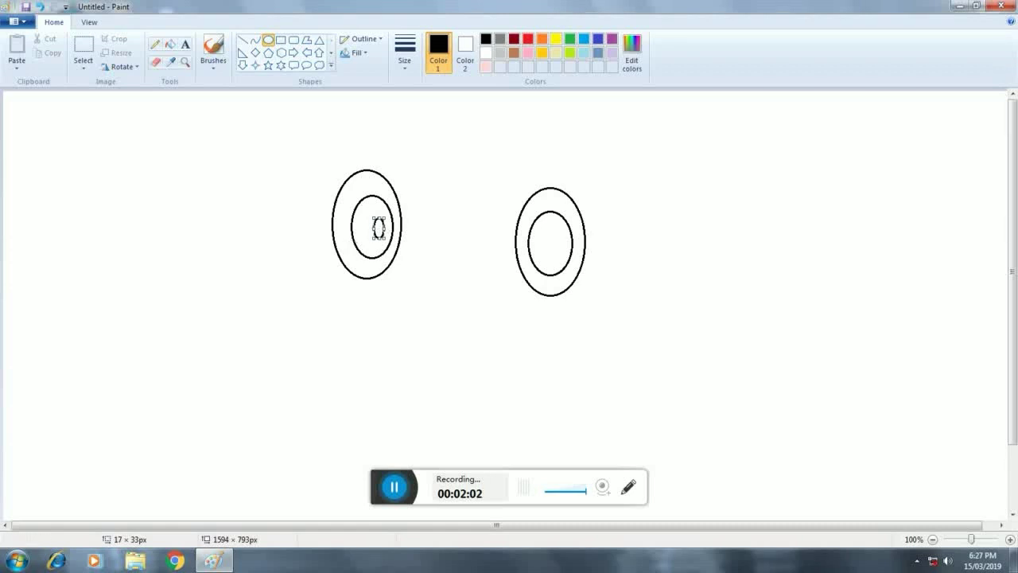
{"action": "left_click", "coordinate": [449, 216]}
{"action": "left_click", "coordinate": [485, 38]}
{"action": "left_click", "coordinate": [170, 44]}
{"action": "left_click", "coordinate": [370, 220]}
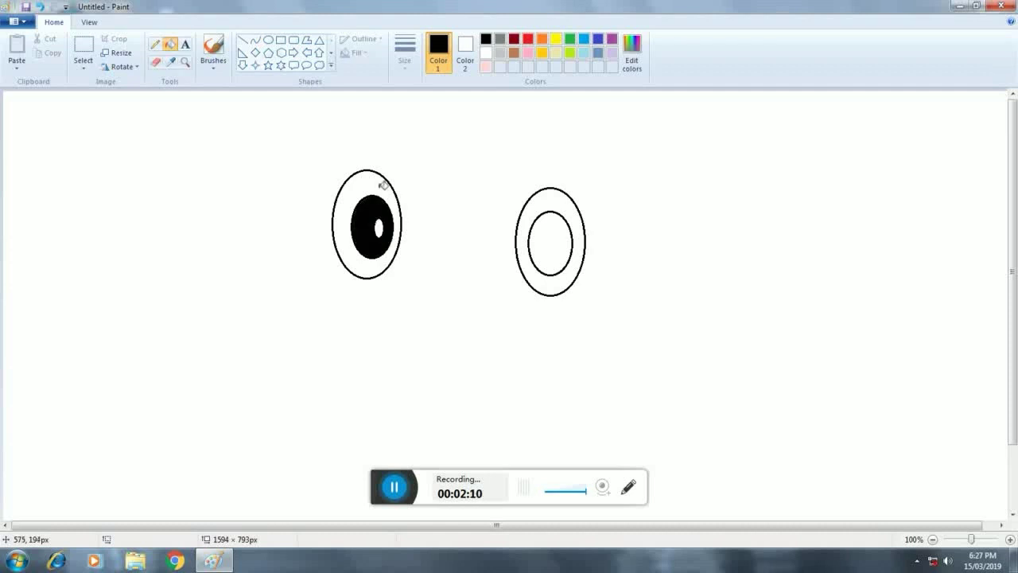
- Copy the left-hand pupil's highlight into the right-hand pupil and fill the rest of that pupil with black
{"action": "left_click", "coordinate": [83, 49]}
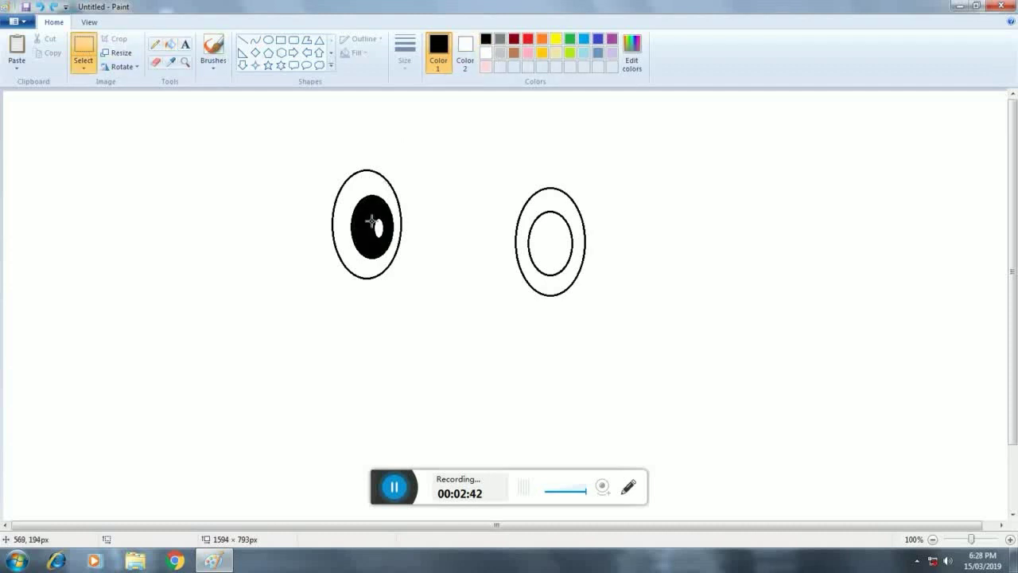
{"action": "left_click_drag", "start_coordinate": [364, 212], "coordinate": [392, 248]}
{"action": "left_click", "coordinate": [50, 52]}
{"action": "left_click", "coordinate": [17, 48]}
{"action": "left_click_drag", "start_coordinate": [20, 110], "coordinate": [552, 256]}
{"action": "left_click", "coordinate": [171, 44]}
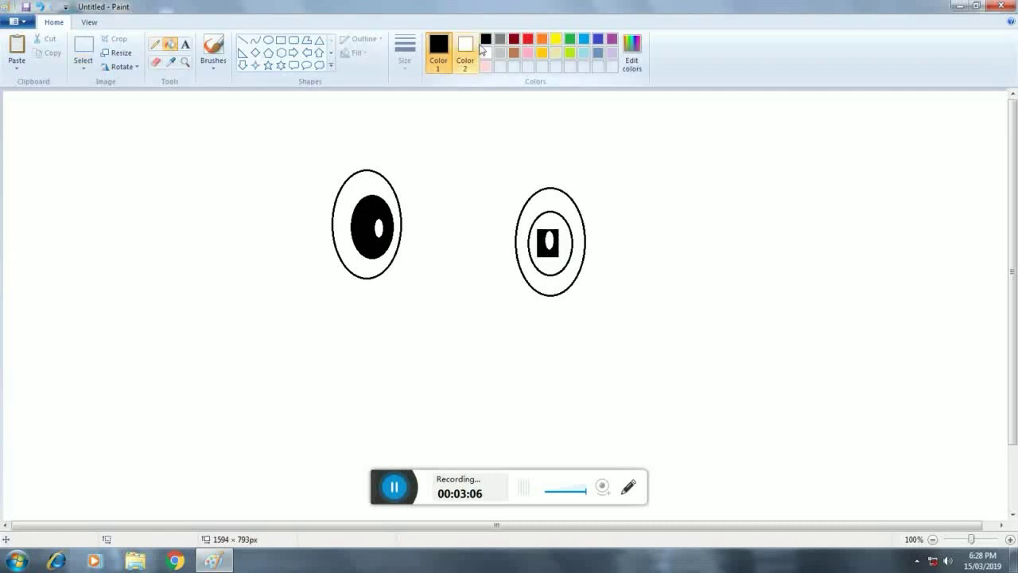
{"action": "left_click", "coordinate": [548, 224]}
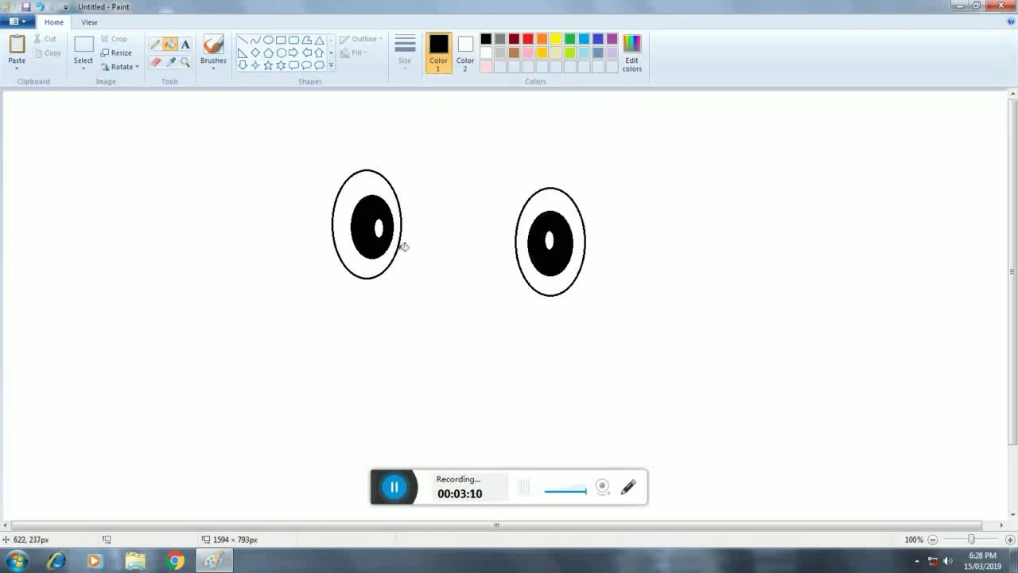
- Draw a small hooked nose between and below the eyes with the Curve tool
{"action": "left_click", "coordinate": [255, 40]}
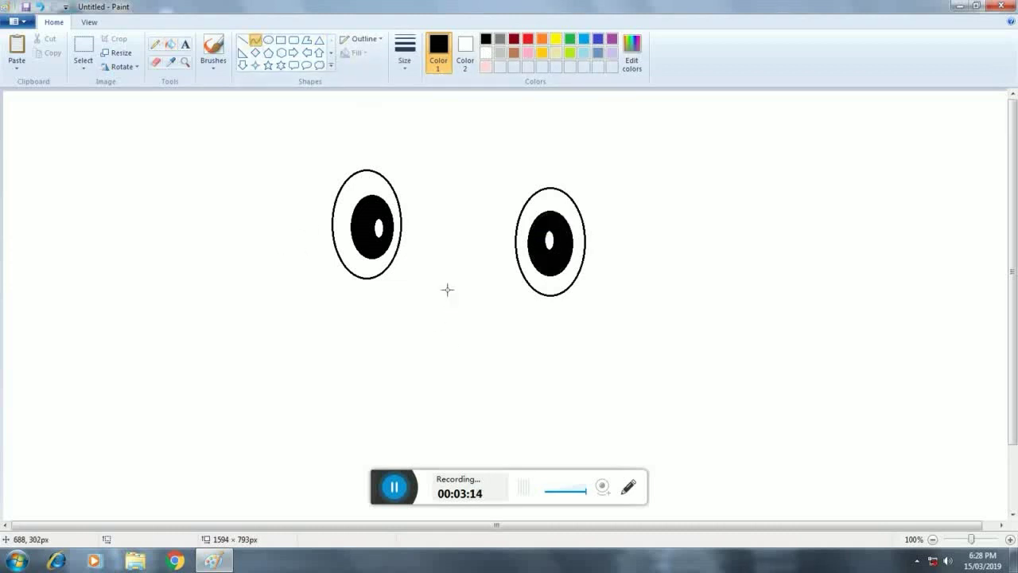
{"action": "mouse_move", "coordinate": [437, 283]}
{"action": "left_mouse_down"}
{"action": "mouse_move", "coordinate": [424, 296]}
{"action": "mouse_move", "coordinate": [431, 302]}
{"action": "mouse_move", "coordinate": [420, 295]}
{"action": "mouse_move", "coordinate": [426, 308]}
{"action": "left_mouse_up"}
{"action": "key", "text": "ctrl+z"}
{"action": "left_click_drag", "start_coordinate": [427, 295], "coordinate": [410, 298]}
- Draw an open smiling mouth about 136 px wide below the nose, with an arched tongue line inside it
{"action": "left_click_drag", "start_coordinate": [400, 340], "coordinate": [492, 357]}
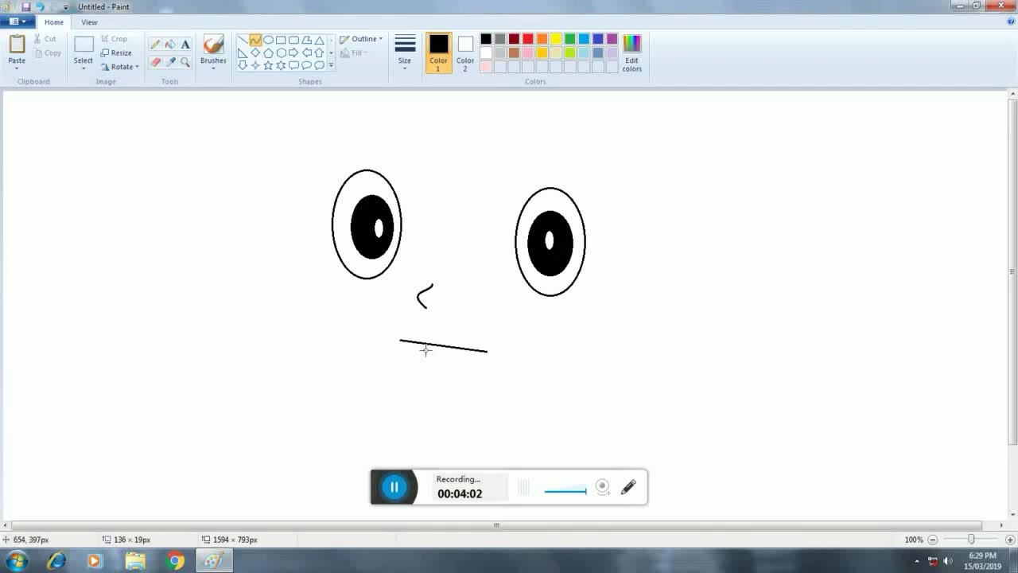
{"action": "left_click_drag", "start_coordinate": [460, 355], "coordinate": [466, 408]}
{"action": "left_click", "coordinate": [477, 312]}
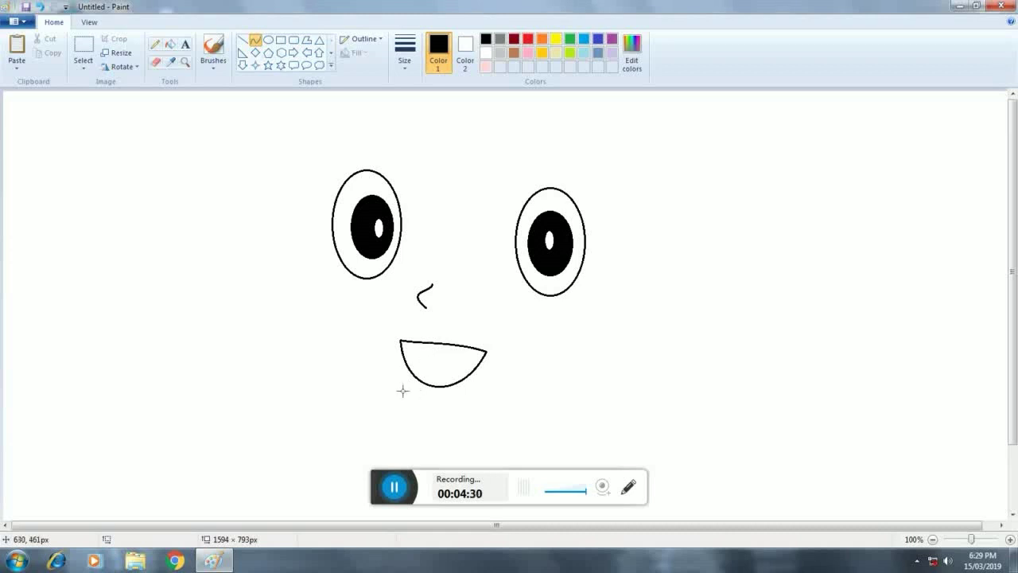
{"action": "left_click_drag", "start_coordinate": [411, 372], "coordinate": [471, 374]}
{"action": "left_click_drag", "start_coordinate": [426, 372], "coordinate": [455, 362]}
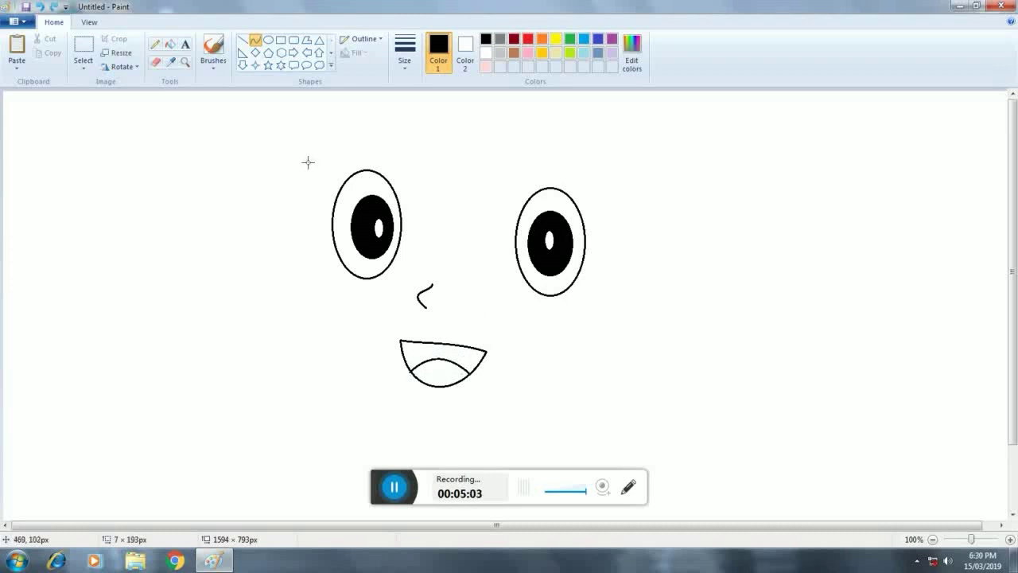
- Draw the left side of the face as a vertical line beside the eye and a bulging cheek curve down to the chin
{"action": "left_click_drag", "start_coordinate": [306, 161], "coordinate": [309, 268]}
{"action": "mouse_move", "coordinate": [309, 267]}
{"action": "left_mouse_down"}
{"action": "mouse_move", "coordinate": [236, 316]}
{"action": "mouse_move", "coordinate": [418, 438]}
{"action": "left_mouse_up"}
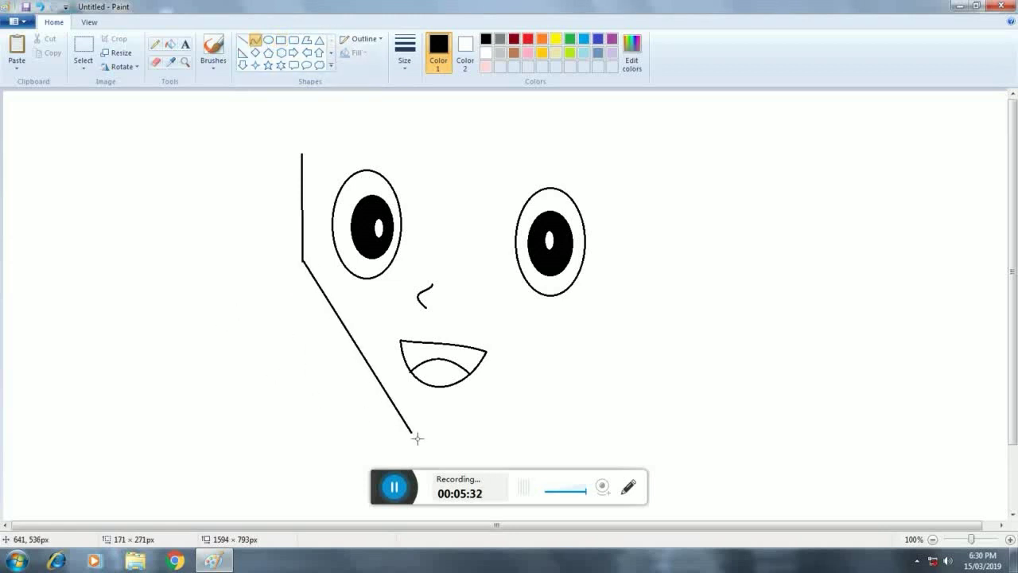
{"action": "left_click_drag", "start_coordinate": [338, 295], "coordinate": [276, 347]}
{"action": "left_click_drag", "start_coordinate": [338, 369], "coordinate": [347, 406]}
{"action": "left_click", "coordinate": [586, 405]}
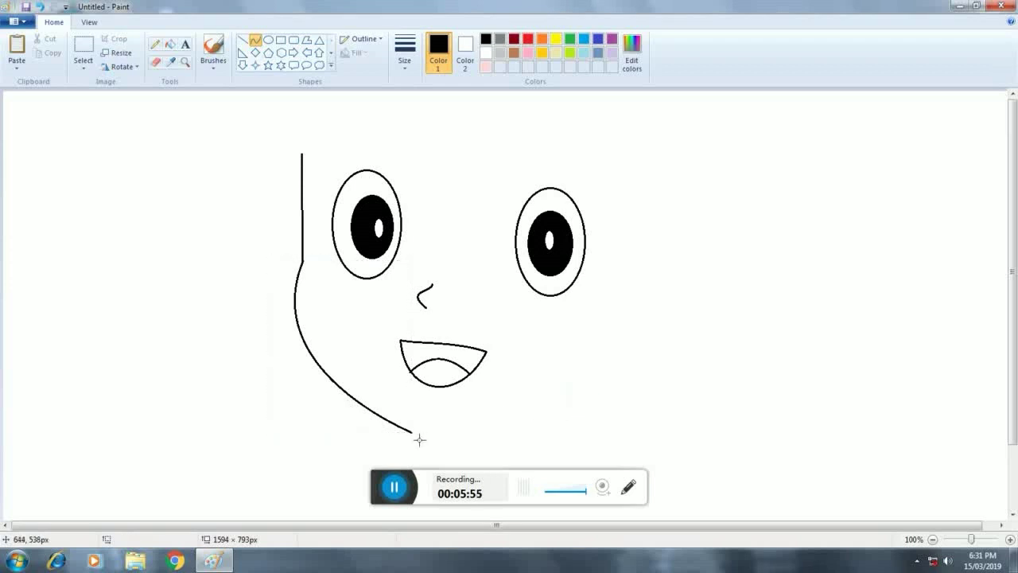
- Draw the right jaw as a rounded curve about 308 px wide, rising from the chin
{"action": "left_click_drag", "start_coordinate": [419, 439], "coordinate": [609, 357]}
{"action": "left_click_drag", "start_coordinate": [439, 397], "coordinate": [467, 446]}
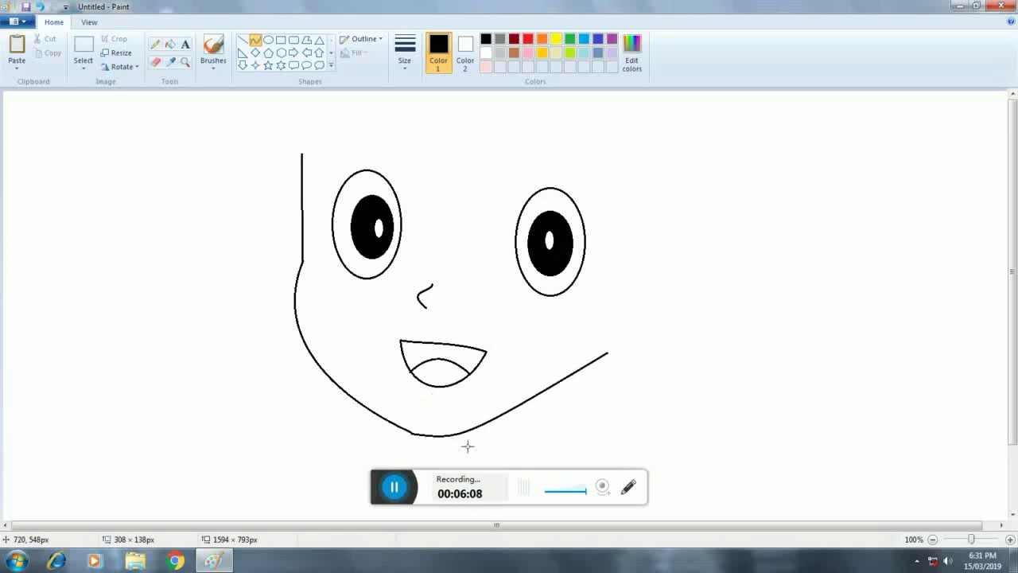
{"action": "mouse_move", "coordinate": [554, 417]}
{"action": "left_mouse_down"}
{"action": "mouse_move", "coordinate": [557, 389]}
{"action": "mouse_move", "coordinate": [563, 395]}
{"action": "mouse_move", "coordinate": [470, 440]}
{"action": "mouse_move", "coordinate": [545, 418]}
{"action": "left_mouse_up"}
{"action": "left_click", "coordinate": [632, 355]}
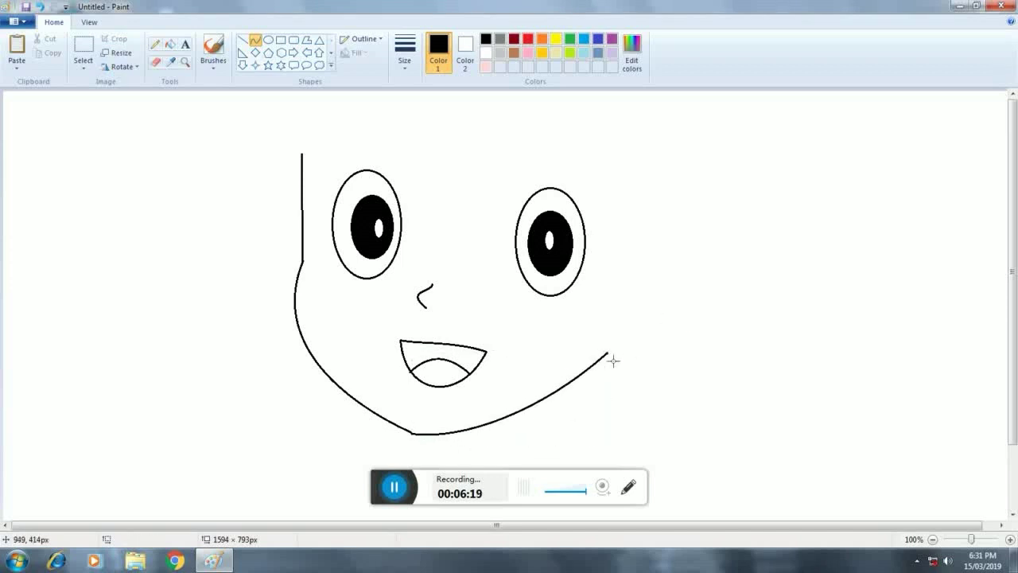
- Draw an outward-bulging curve about 210 px tall to the right of the right-hand eye
{"action": "left_click_drag", "start_coordinate": [625, 162], "coordinate": [642, 299]}
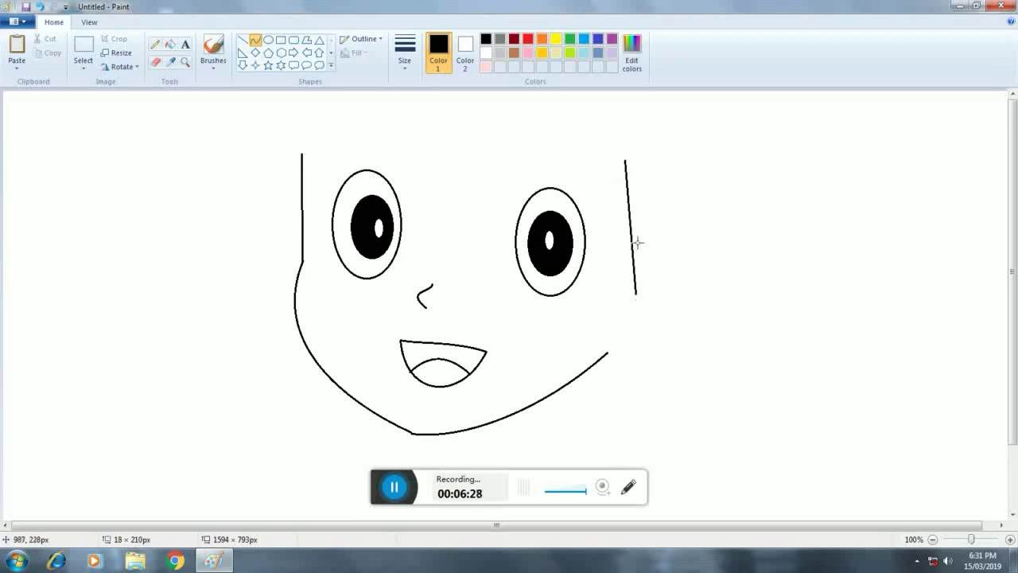
{"action": "mouse_move", "coordinate": [637, 242]}
{"action": "left_mouse_down"}
{"action": "mouse_move", "coordinate": [652, 220]}
{"action": "mouse_move", "coordinate": [645, 191]}
{"action": "mouse_move", "coordinate": [654, 237]}
{"action": "left_mouse_up"}
{"action": "left_click", "coordinate": [681, 388]}
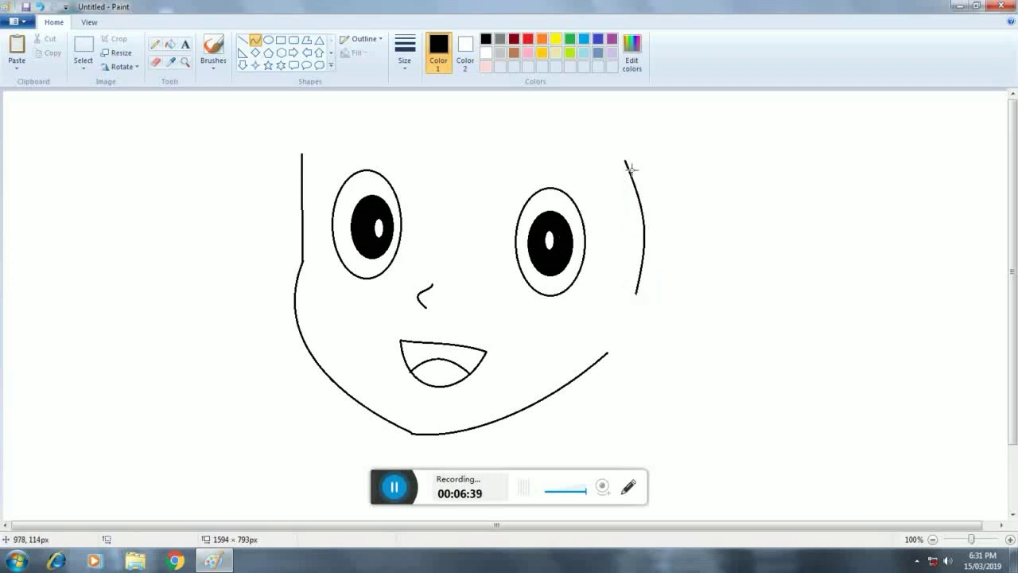
- Draw a hair edge from the right side curve's top to the right-hand eye, continuing in a bent strand above the eye
{"action": "left_click_drag", "start_coordinate": [625, 162], "coordinate": [572, 193]}
{"action": "left_click", "coordinate": [40, 7]}
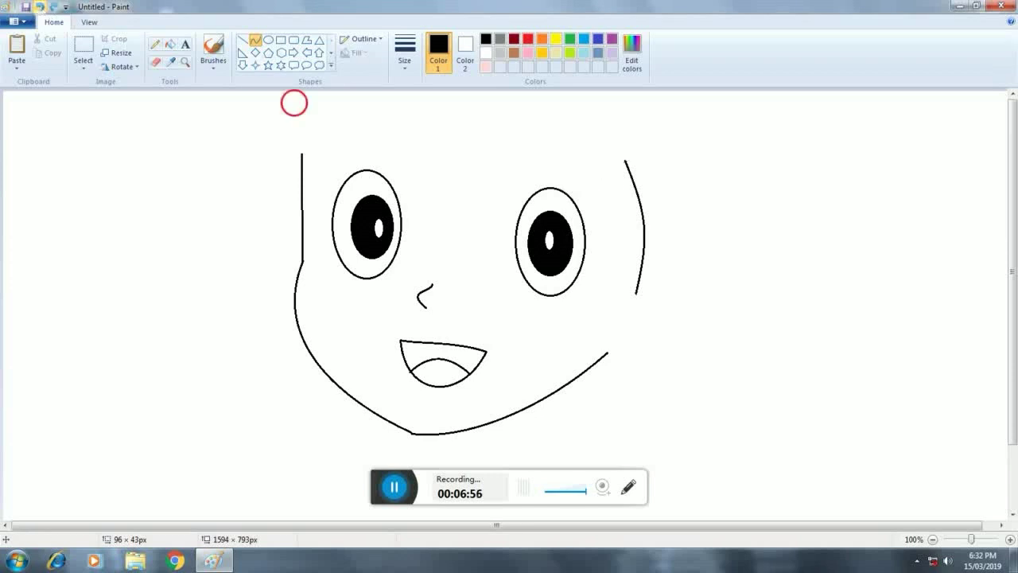
{"action": "left_click_drag", "start_coordinate": [625, 162], "coordinate": [570, 195]}
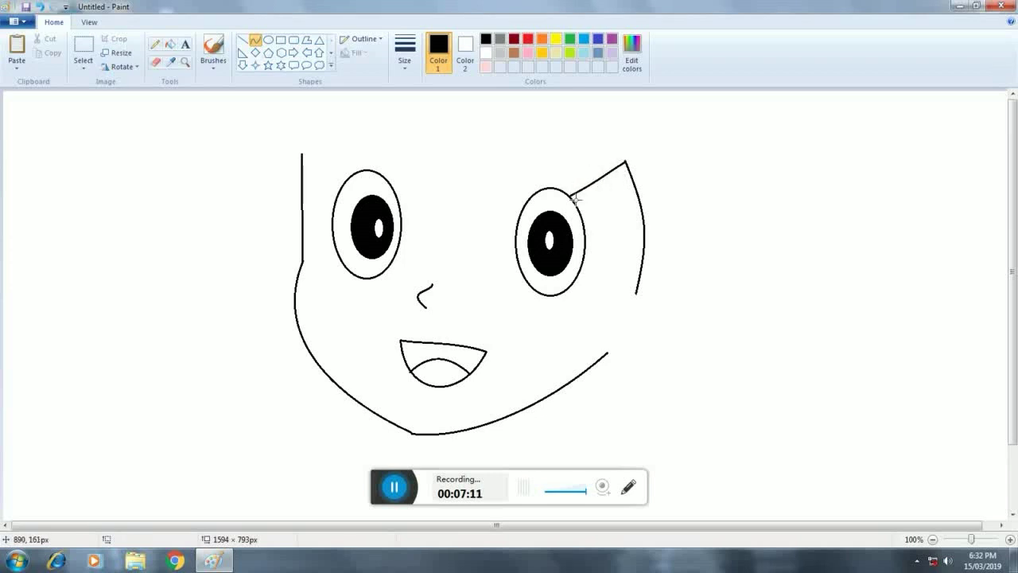
{"action": "mouse_move", "coordinate": [570, 196]}
{"action": "left_mouse_down"}
{"action": "mouse_move", "coordinate": [560, 109]}
{"action": "mouse_move", "coordinate": [542, 105]}
{"action": "left_mouse_up"}
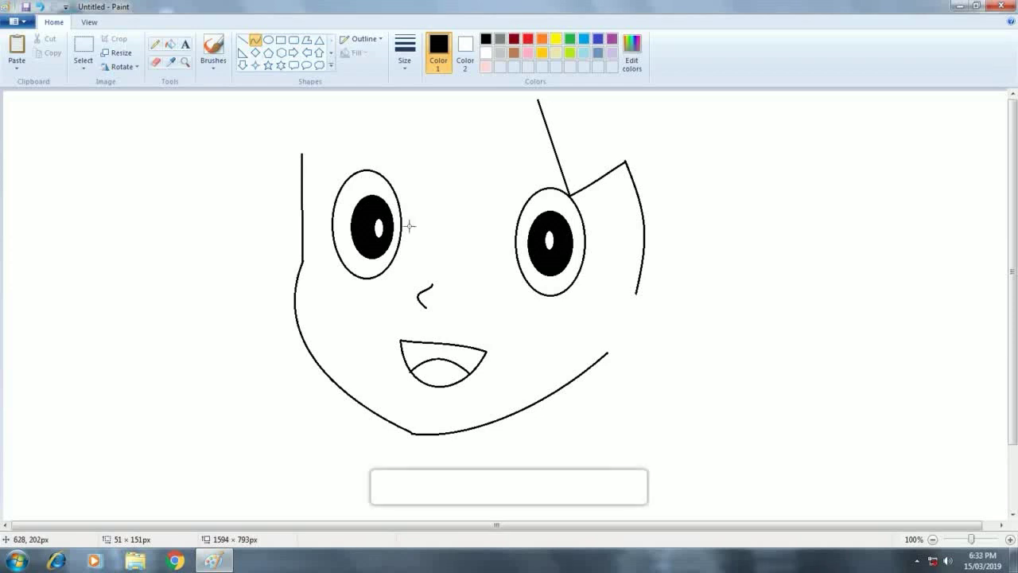
{"action": "mouse_move", "coordinate": [566, 152]}
{"action": "left_mouse_down"}
{"action": "mouse_move", "coordinate": [548, 143]}
{"action": "mouse_move", "coordinate": [565, 144]}
{"action": "left_mouse_up"}
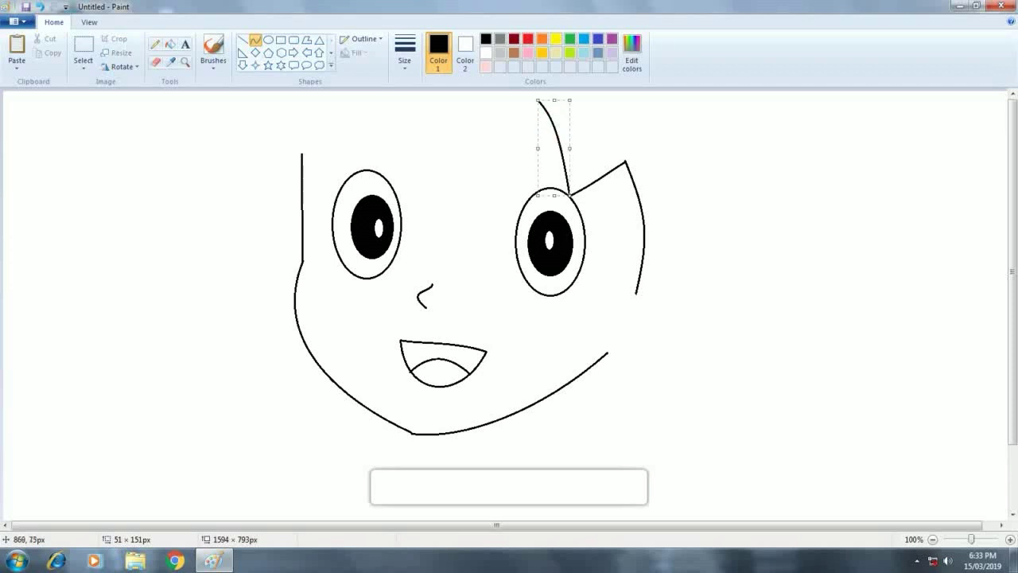
- Move the whole drawing down and to the right to make room for the hair
{"action": "left_click", "coordinate": [84, 49]}
{"action": "mouse_move", "coordinate": [186, 100]}
{"action": "left_mouse_down"}
{"action": "mouse_move", "coordinate": [447, 423]}
{"action": "mouse_move", "coordinate": [694, 468]}
{"action": "left_mouse_up"}
{"action": "mouse_move", "coordinate": [476, 297]}
{"action": "left_mouse_down"}
{"action": "mouse_move", "coordinate": [478, 342]}
{"action": "mouse_move", "coordinate": [584, 363]}
{"action": "left_mouse_up"}
{"action": "left_click", "coordinate": [186, 298]}
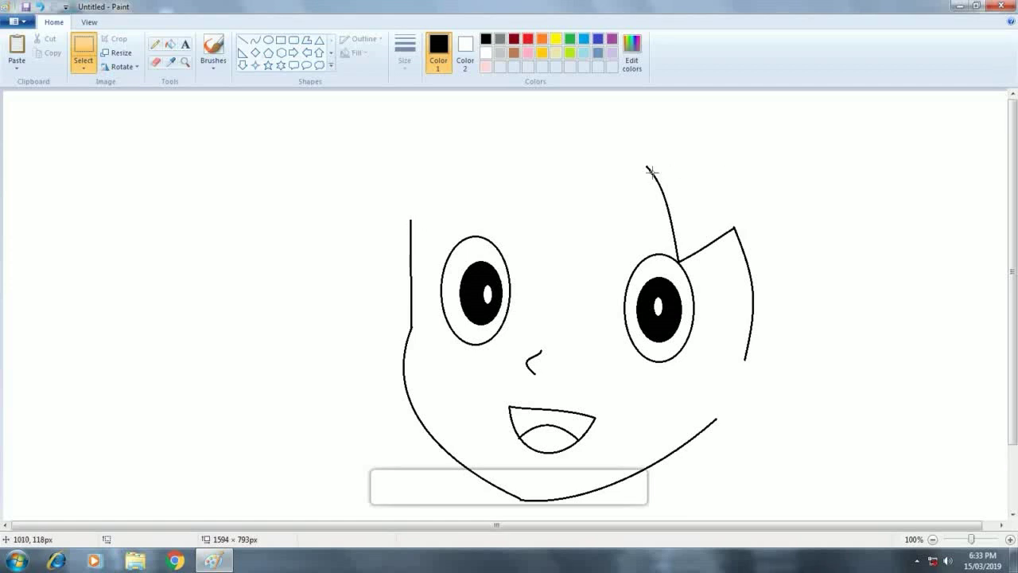
- Extend the strand above the right-hand eye to a peak and curve it back down onto the forehead
{"action": "left_click", "coordinate": [254, 39]}
{"action": "left_click_drag", "start_coordinate": [652, 172], "coordinate": [588, 213]}
{"action": "left_click", "coordinate": [623, 209]}
{"action": "left_click", "coordinate": [644, 215]}
{"action": "mouse_move", "coordinate": [522, 179]}
{"action": "left_mouse_down"}
{"action": "mouse_move", "coordinate": [518, 137]}
{"action": "mouse_move", "coordinate": [507, 135]}
{"action": "mouse_move", "coordinate": [529, 218]}
{"action": "mouse_move", "coordinate": [507, 205]}
{"action": "mouse_move", "coordinate": [519, 203]}
{"action": "mouse_move", "coordinate": [490, 209]}
{"action": "mouse_move", "coordinate": [490, 197]}
{"action": "left_mouse_up"}
{"action": "key", "text": "Escape"}
- Draw a pointed fringe gap with two curves, rising from the forehead to a tip and falling to the left-hand eye
{"action": "mouse_move", "coordinate": [584, 245]}
{"action": "left_mouse_down"}
{"action": "mouse_move", "coordinate": [532, 200]}
{"action": "mouse_move", "coordinate": [497, 136]}
{"action": "left_mouse_up"}
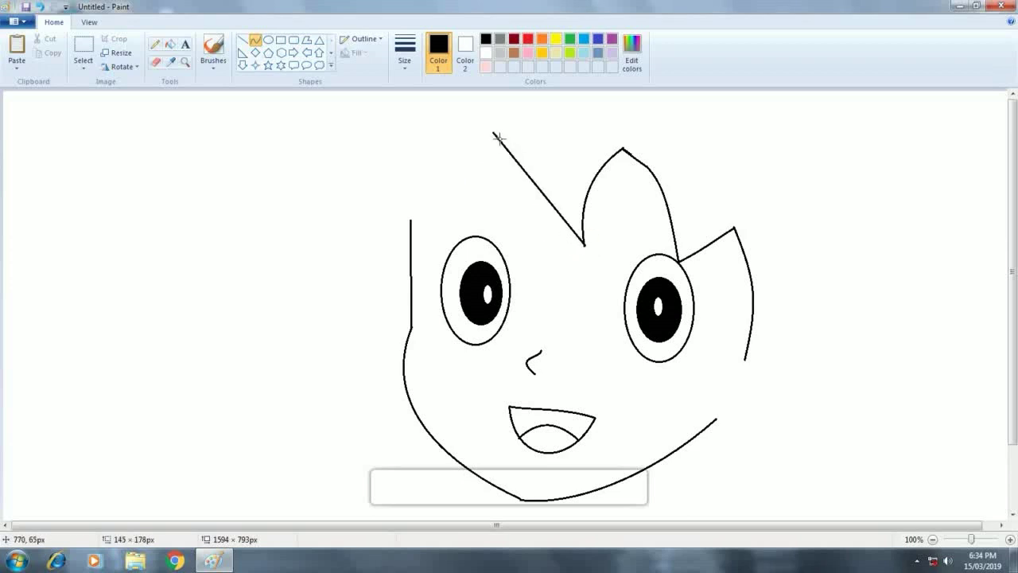
{"action": "left_click_drag", "start_coordinate": [554, 206], "coordinate": [522, 227]}
{"action": "left_click", "coordinate": [420, 125]}
{"action": "mouse_move", "coordinate": [493, 134]}
{"action": "left_mouse_down"}
{"action": "mouse_move", "coordinate": [424, 257]}
{"action": "mouse_move", "coordinate": [443, 245]}
{"action": "left_mouse_up"}
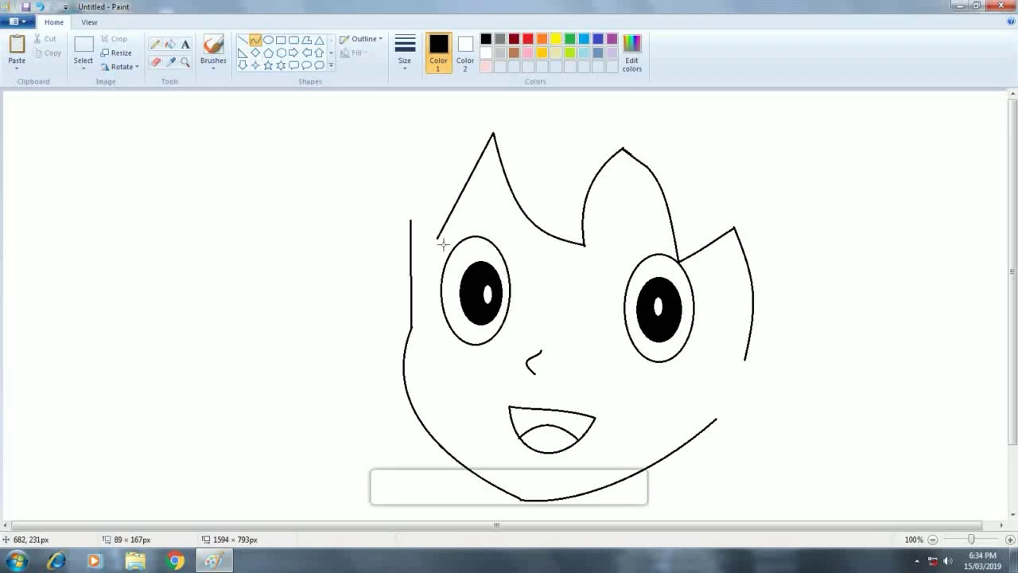
{"action": "left_click_drag", "start_coordinate": [484, 171], "coordinate": [445, 196]}
{"action": "left_click", "coordinate": [415, 161]}
{"action": "left_click", "coordinate": [415, 162]}
- Draw a bulging hair curve from the fringe point at the left-hand eye up to the head's upper left
{"action": "left_click_drag", "start_coordinate": [437, 238], "coordinate": [353, 141]}
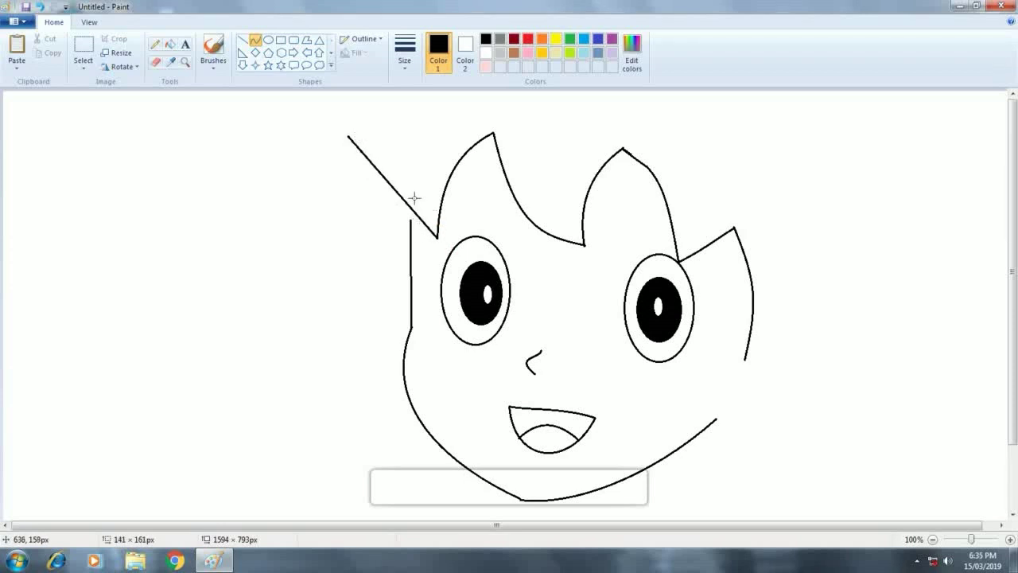
{"action": "key", "text": "ctrl+z"}
{"action": "mouse_move", "coordinate": [436, 237]}
{"action": "left_mouse_down"}
{"action": "mouse_move", "coordinate": [412, 112]}
{"action": "mouse_move", "coordinate": [441, 208]}
{"action": "mouse_move", "coordinate": [403, 183]}
{"action": "mouse_move", "coordinate": [403, 223]}
{"action": "left_mouse_up"}
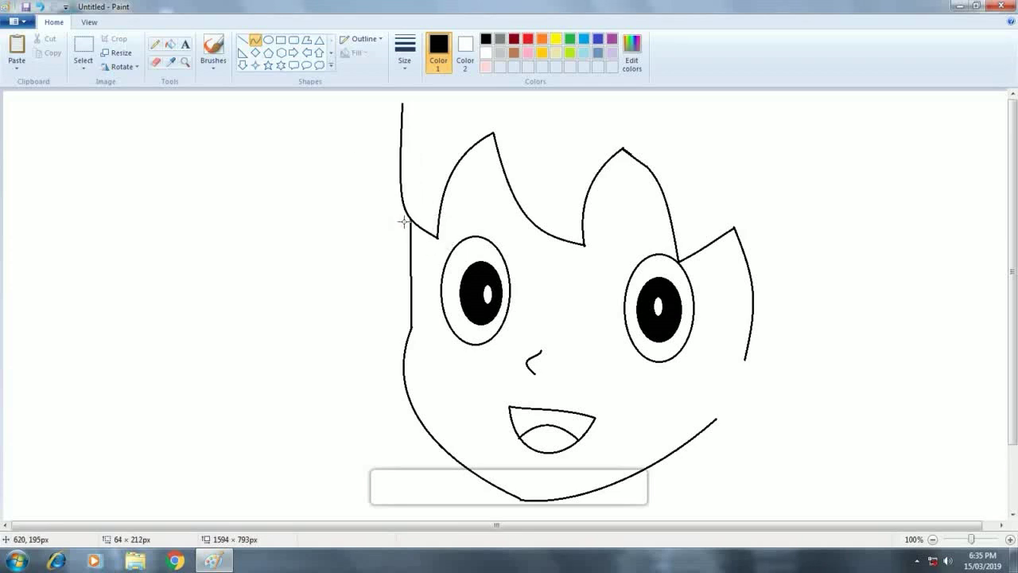
{"action": "left_click_drag", "start_coordinate": [422, 161], "coordinate": [340, 162]}
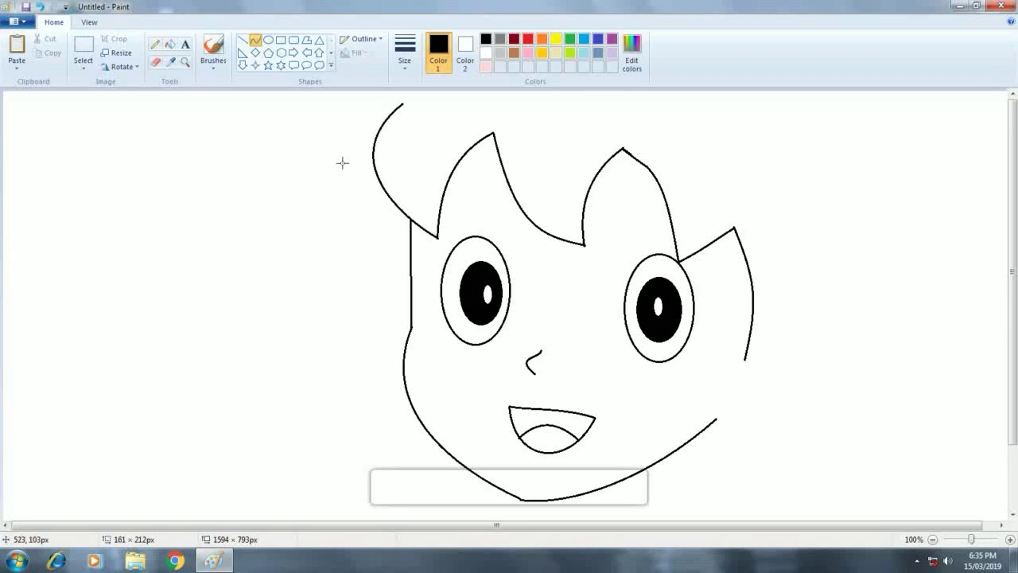
- Select the whole drawing and scale the selection down to about 716 × 617 px
{"action": "left_click", "coordinate": [83, 52]}
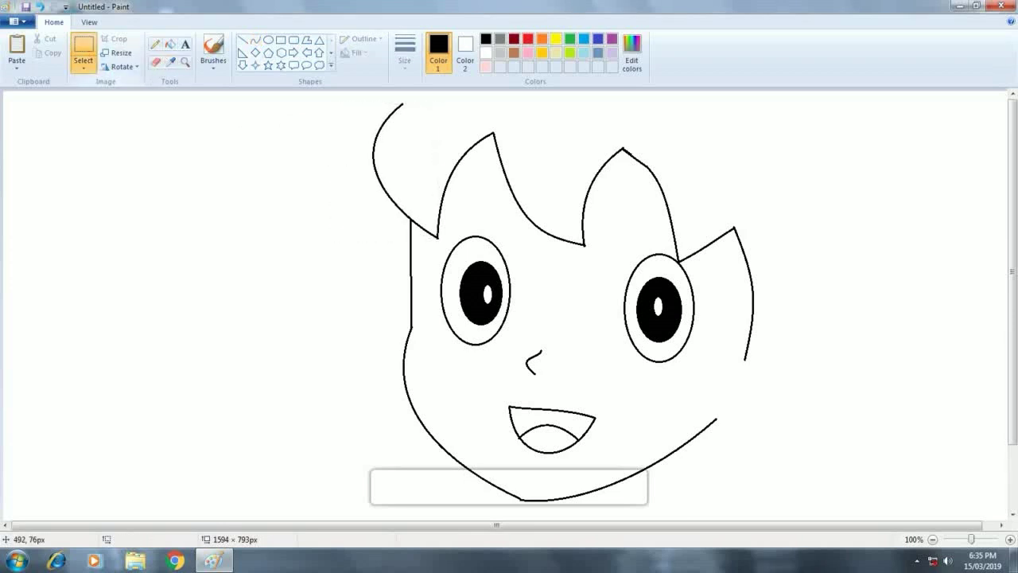
{"action": "left_click_drag", "start_coordinate": [296, 99], "coordinate": [774, 515]}
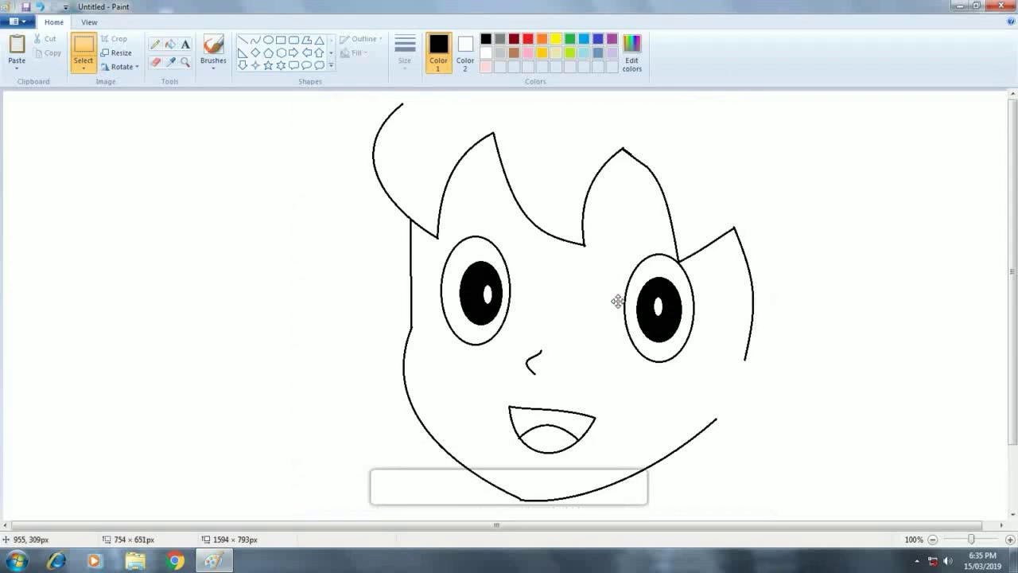
{"action": "left_click_drag", "start_coordinate": [617, 296], "coordinate": [616, 302]}
{"action": "left_click_drag", "start_coordinate": [774, 108], "coordinate": [750, 125]}
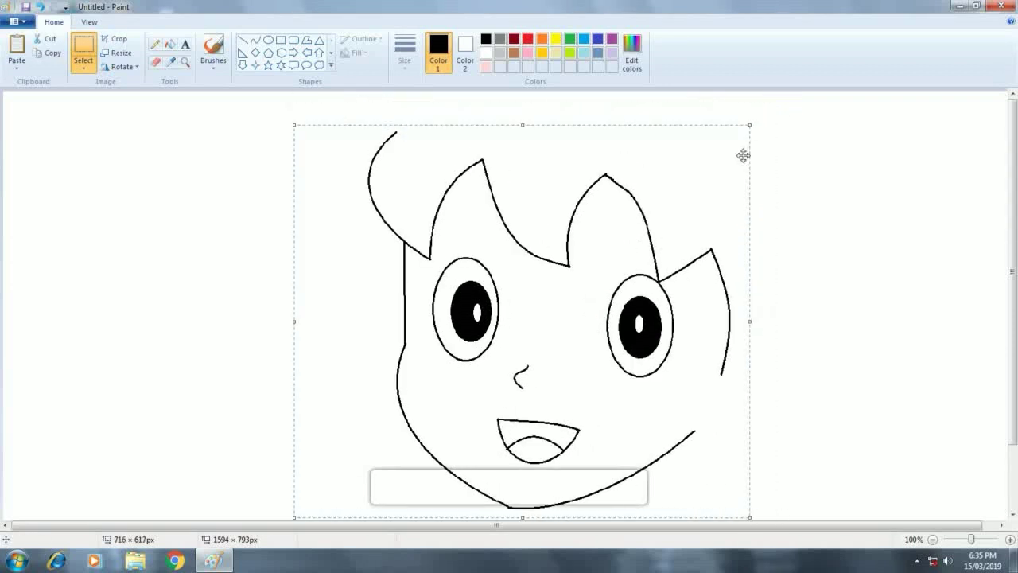
{"action": "left_click_drag", "start_coordinate": [755, 122], "coordinate": [750, 127]}
{"action": "left_click", "coordinate": [222, 209]}
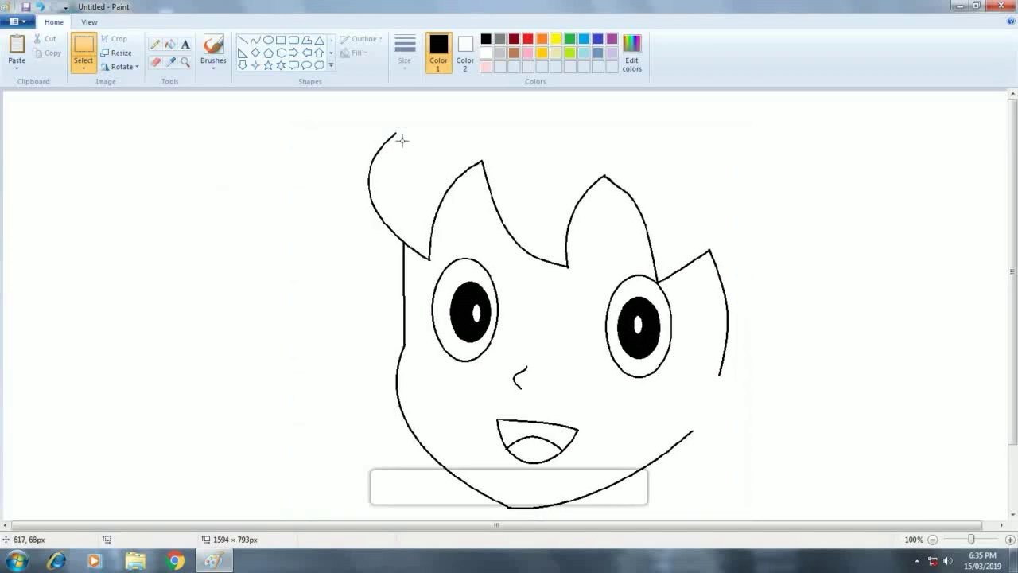
- Draw the top outline of the hair with two arched curves, from the left hair curve to the head's upper right
{"action": "left_click_drag", "start_coordinate": [401, 140], "coordinate": [432, 125]}
{"action": "left_click", "coordinate": [155, 43]}
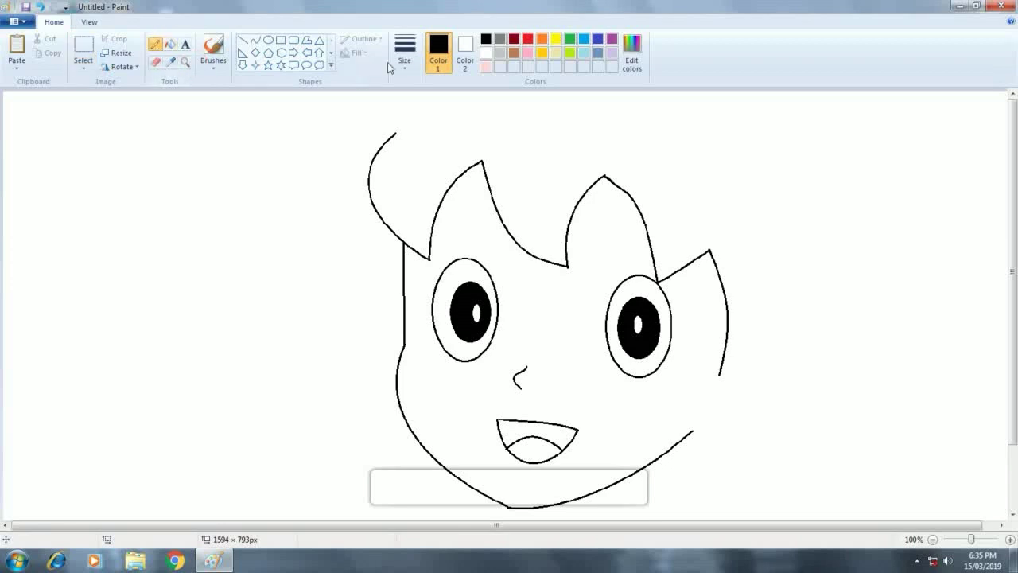
{"action": "left_click", "coordinate": [255, 40]}
{"action": "mouse_move", "coordinate": [396, 133]}
{"action": "left_mouse_down"}
{"action": "mouse_move", "coordinate": [466, 127]}
{"action": "mouse_move", "coordinate": [420, 131]}
{"action": "mouse_move", "coordinate": [443, 118]}
{"action": "mouse_move", "coordinate": [433, 121]}
{"action": "mouse_move", "coordinate": [617, 116]}
{"action": "mouse_move", "coordinate": [724, 141]}
{"action": "left_mouse_up"}
{"action": "left_click", "coordinate": [466, 126]}
{"action": "left_click_drag", "start_coordinate": [513, 137], "coordinate": [641, 90]}
{"action": "left_click", "coordinate": [732, 148]}
- Draw the back of the hair as an outward-bulging curve about 319 px tall, down the head's right side
{"action": "left_click_drag", "start_coordinate": [722, 139], "coordinate": [786, 343]}
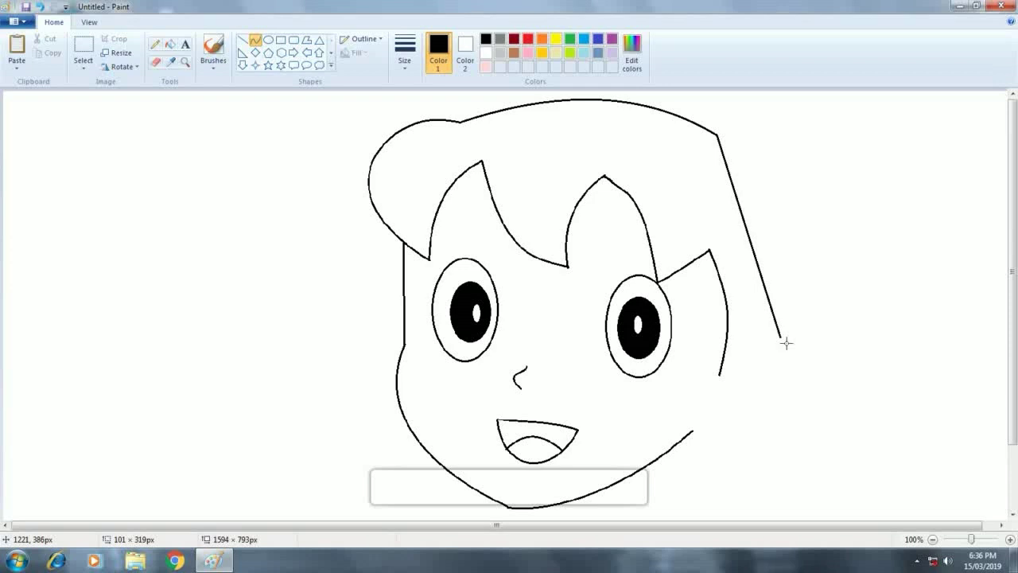
{"action": "left_click_drag", "start_coordinate": [740, 202], "coordinate": [818, 284]}
{"action": "left_click", "coordinate": [815, 409]}
{"action": "mouse_move", "coordinate": [781, 337]}
{"action": "left_mouse_down"}
{"action": "mouse_move", "coordinate": [770, 395]}
{"action": "mouse_move", "coordinate": [781, 345]}
{"action": "mouse_move", "coordinate": [764, 388]}
{"action": "mouse_move", "coordinate": [722, 370]}
{"action": "mouse_move", "coordinate": [750, 334]}
{"action": "left_mouse_up"}
{"action": "key", "text": "ctrl+z"}
{"action": "key", "text": "ctrl+z"}
{"action": "key", "text": "ctrl+z"}
- Draw the ear's rounded outer curve, starting at the lower end of the right side curve
{"action": "mouse_move", "coordinate": [726, 379]}
{"action": "left_mouse_down"}
{"action": "mouse_move", "coordinate": [770, 341]}
{"action": "mouse_move", "coordinate": [747, 366]}
{"action": "mouse_move", "coordinate": [750, 340]}
{"action": "mouse_move", "coordinate": [785, 345]}
{"action": "mouse_move", "coordinate": [784, 416]}
{"action": "left_mouse_up"}
{"action": "left_click_drag", "start_coordinate": [776, 343], "coordinate": [785, 341]}
{"action": "left_click_drag", "start_coordinate": [791, 388], "coordinate": [792, 387]}
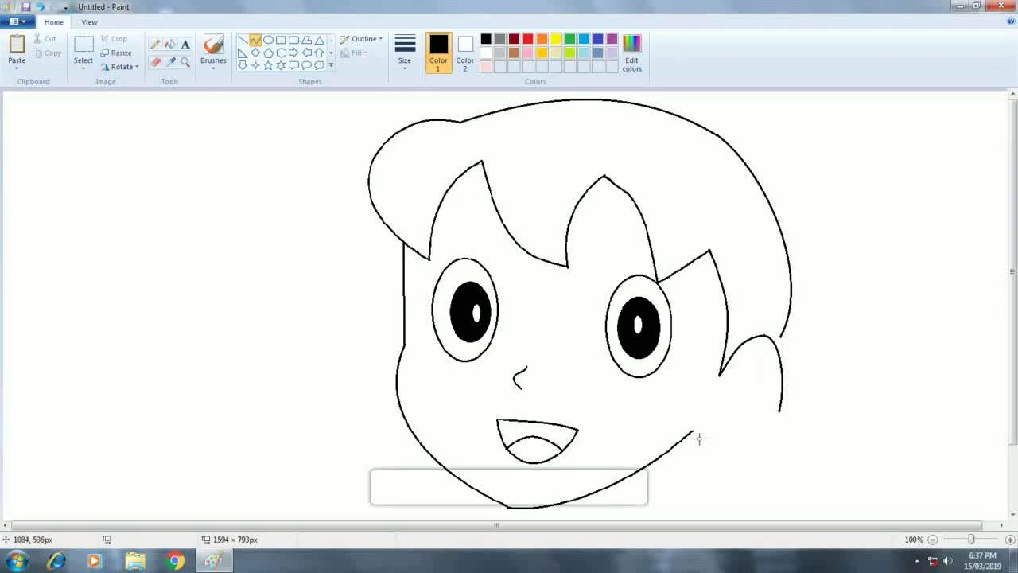
{"action": "left_click_drag", "start_coordinate": [692, 430], "coordinate": [779, 411]}
{"action": "mouse_move", "coordinate": [718, 430]}
{"action": "left_mouse_down"}
{"action": "mouse_move", "coordinate": [736, 475]}
{"action": "mouse_move", "coordinate": [761, 445]}
{"action": "mouse_move", "coordinate": [764, 457]}
{"action": "left_mouse_up"}
{"action": "key", "text": "ctrl+z"}
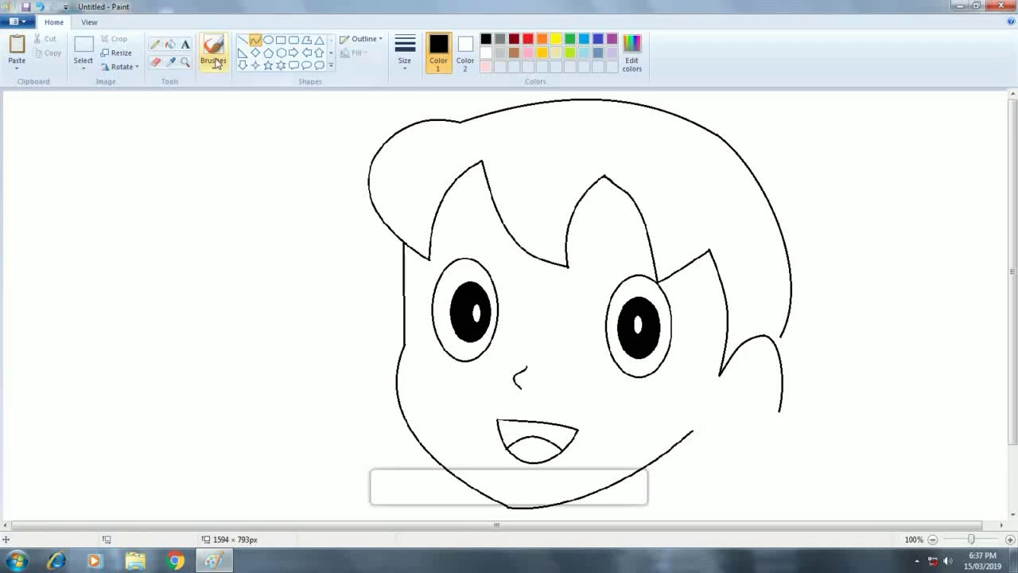
- Trim the lower end of the right ear's outer curve and close the ear with a rounded lobe curve about 141 px wide to the jaw
{"action": "left_click", "coordinate": [155, 62]}
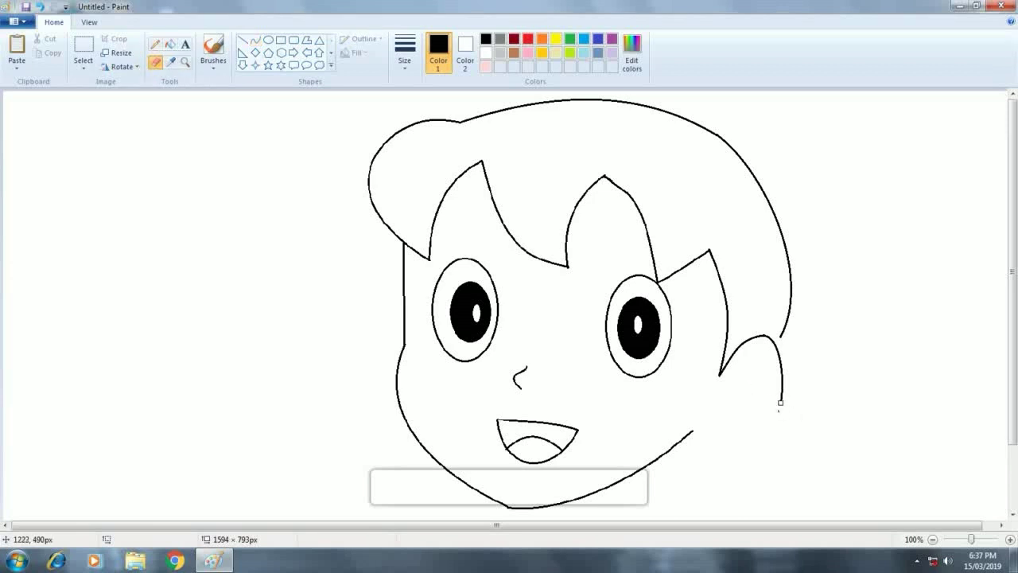
{"action": "left_click", "coordinate": [254, 39]}
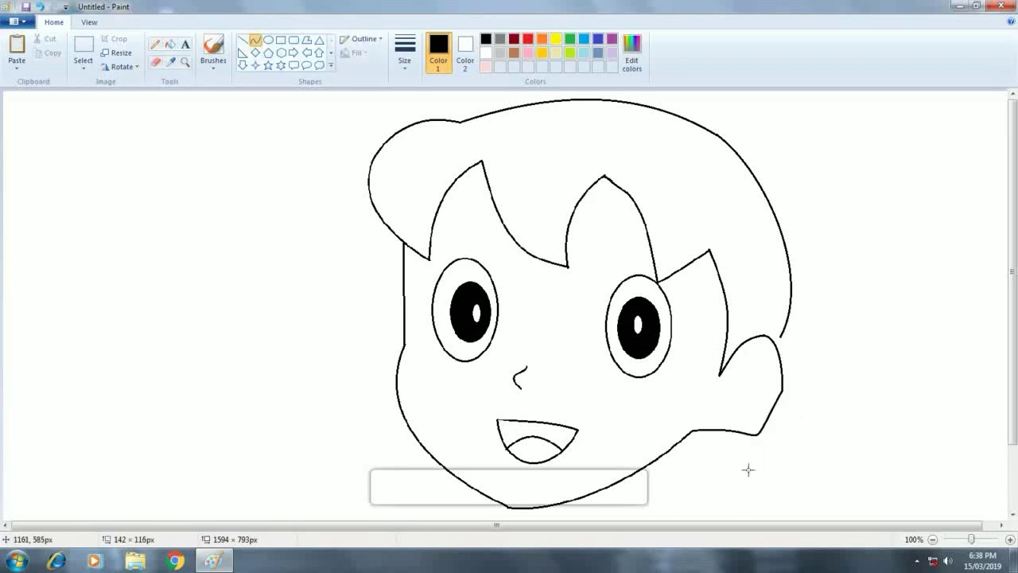
{"action": "mouse_move", "coordinate": [696, 433]}
{"action": "left_mouse_down"}
{"action": "mouse_move", "coordinate": [791, 403]}
{"action": "mouse_move", "coordinate": [784, 398]}
{"action": "mouse_move", "coordinate": [787, 408]}
{"action": "left_mouse_up"}
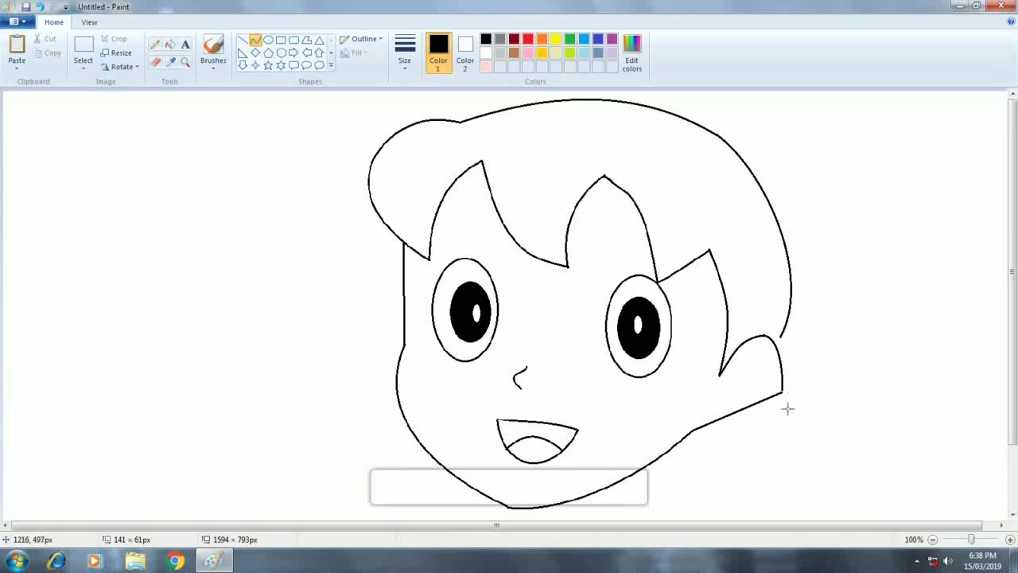
{"action": "left_click_drag", "start_coordinate": [721, 430], "coordinate": [779, 423]}
{"action": "left_click", "coordinate": [784, 393]}
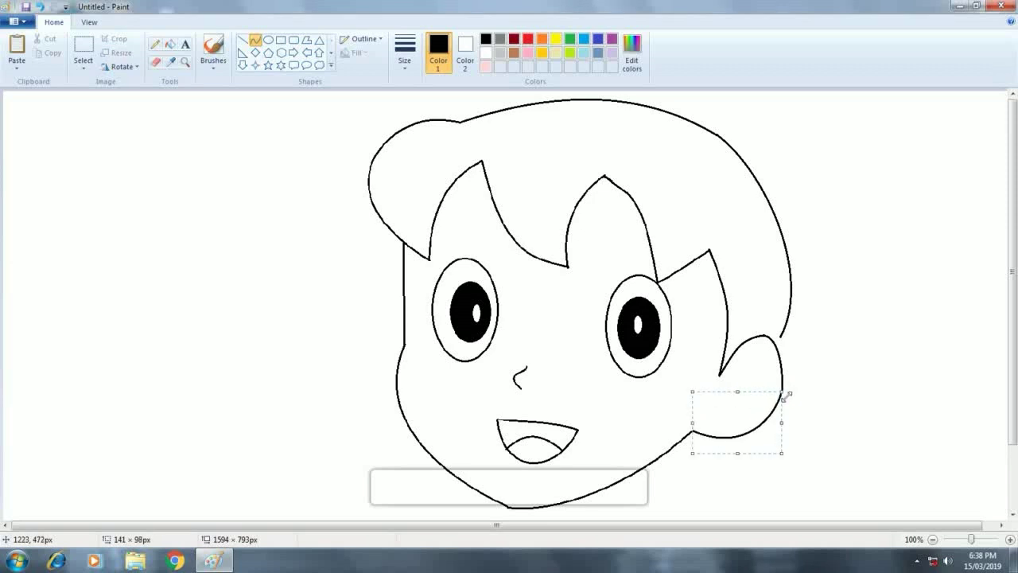
{"action": "left_click", "coordinate": [818, 411]}
- Draw a narrow leaf-shaped fold inside the right ear using curves
{"action": "left_click", "coordinate": [153, 46]}
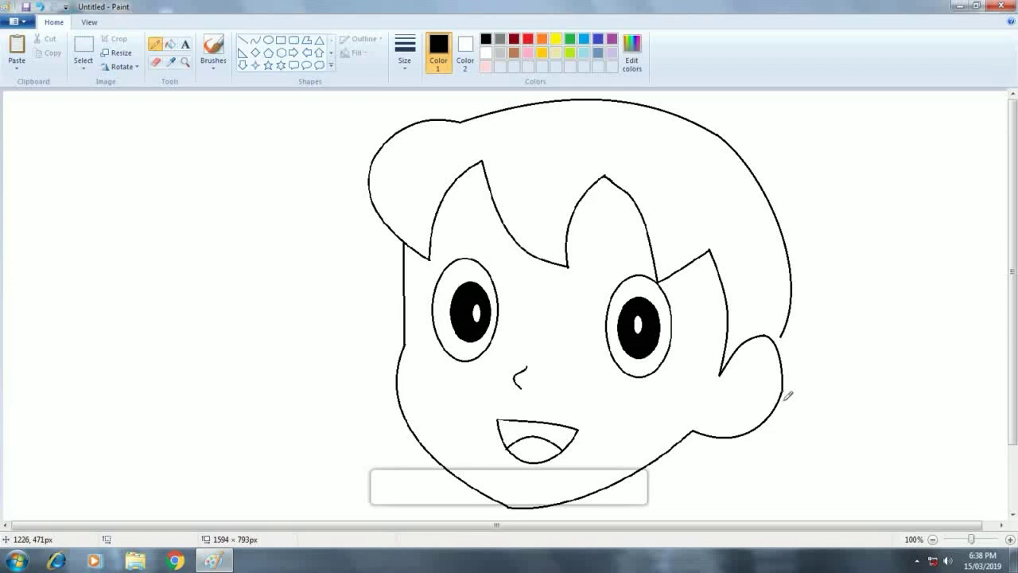
{"action": "left_click", "coordinate": [405, 59]}
{"action": "left_click", "coordinate": [429, 137]}
{"action": "left_click", "coordinate": [255, 39]}
{"action": "mouse_move", "coordinate": [750, 368]}
{"action": "left_mouse_down"}
{"action": "mouse_move", "coordinate": [734, 414]}
{"action": "mouse_move", "coordinate": [768, 379]}
{"action": "mouse_move", "coordinate": [739, 419]}
{"action": "mouse_move", "coordinate": [756, 393]}
{"action": "mouse_move", "coordinate": [731, 391]}
{"action": "mouse_move", "coordinate": [734, 404]}
{"action": "mouse_move", "coordinate": [732, 391]}
{"action": "mouse_move", "coordinate": [759, 364]}
{"action": "mouse_move", "coordinate": [735, 416]}
{"action": "mouse_move", "coordinate": [747, 411]}
{"action": "left_mouse_up"}
{"action": "left_click", "coordinate": [696, 413]}
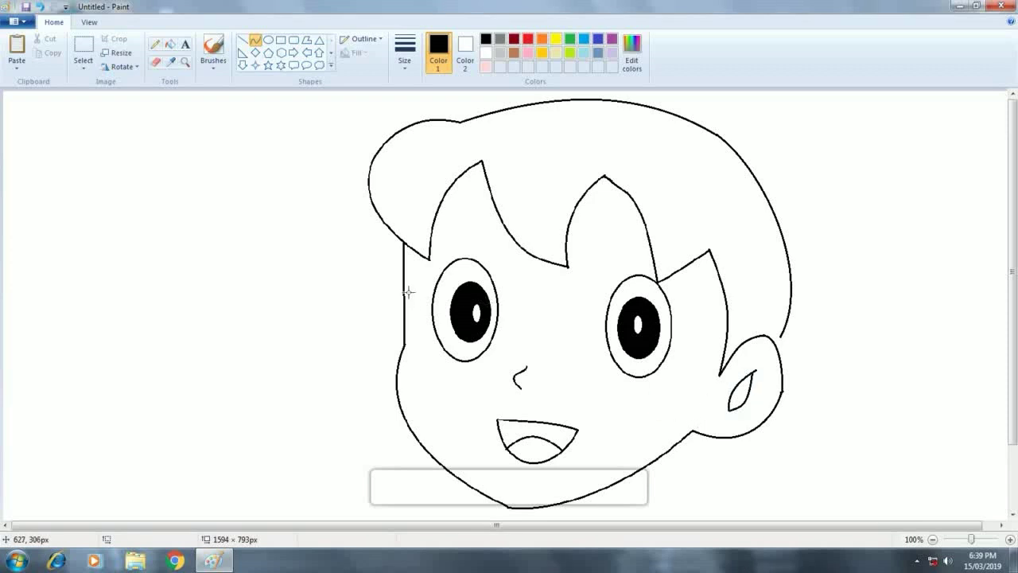
- Draw the left ear as an outward-bulging curve on the face's left edge, with a short curved fold inside it
{"action": "mouse_move", "coordinate": [404, 287]}
{"action": "left_mouse_down"}
{"action": "mouse_move", "coordinate": [356, 324]}
{"action": "mouse_move", "coordinate": [363, 353]}
{"action": "mouse_move", "coordinate": [365, 301]}
{"action": "mouse_move", "coordinate": [372, 307]}
{"action": "mouse_move", "coordinate": [386, 288]}
{"action": "mouse_move", "coordinate": [374, 279]}
{"action": "mouse_move", "coordinate": [327, 291]}
{"action": "mouse_move", "coordinate": [371, 302]}
{"action": "mouse_move", "coordinate": [403, 371]}
{"action": "mouse_move", "coordinate": [381, 334]}
{"action": "mouse_move", "coordinate": [374, 357]}
{"action": "mouse_move", "coordinate": [369, 307]}
{"action": "mouse_move", "coordinate": [397, 371]}
{"action": "left_mouse_up"}
{"action": "mouse_move", "coordinate": [373, 317]}
{"action": "left_mouse_down"}
{"action": "mouse_move", "coordinate": [364, 318]}
{"action": "mouse_move", "coordinate": [380, 368]}
{"action": "left_mouse_up"}
{"action": "left_click", "coordinate": [316, 357]}
{"action": "key", "text": "ctrl+z"}
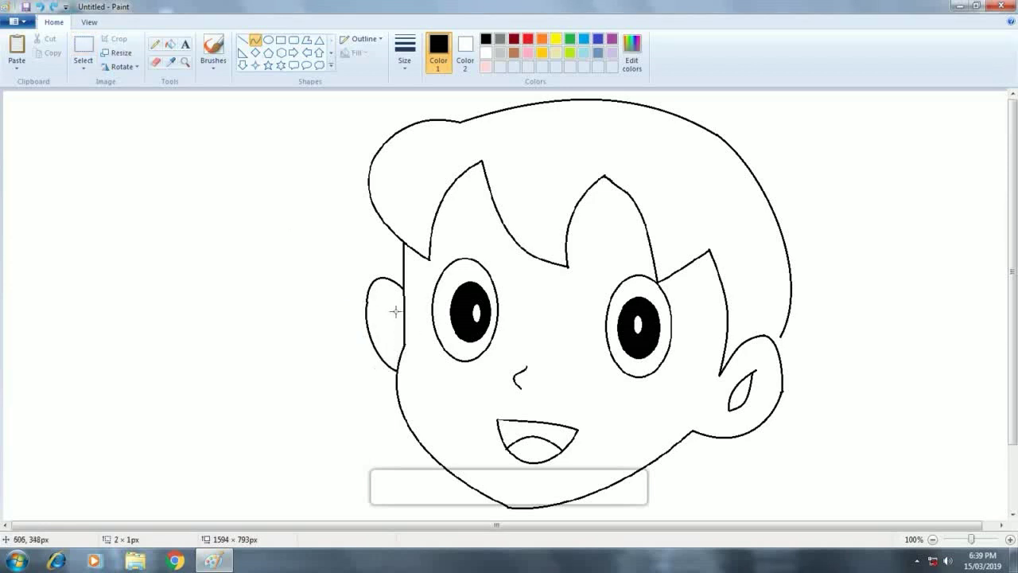
{"action": "mouse_move", "coordinate": [385, 307]}
{"action": "left_mouse_down"}
{"action": "mouse_move", "coordinate": [408, 339]}
{"action": "mouse_move", "coordinate": [402, 323]}
{"action": "left_mouse_up"}
{"action": "left_click", "coordinate": [402, 320]}
{"action": "left_click", "coordinate": [352, 232]}
{"action": "left_click_drag", "start_coordinate": [415, 255], "coordinate": [499, 233]}
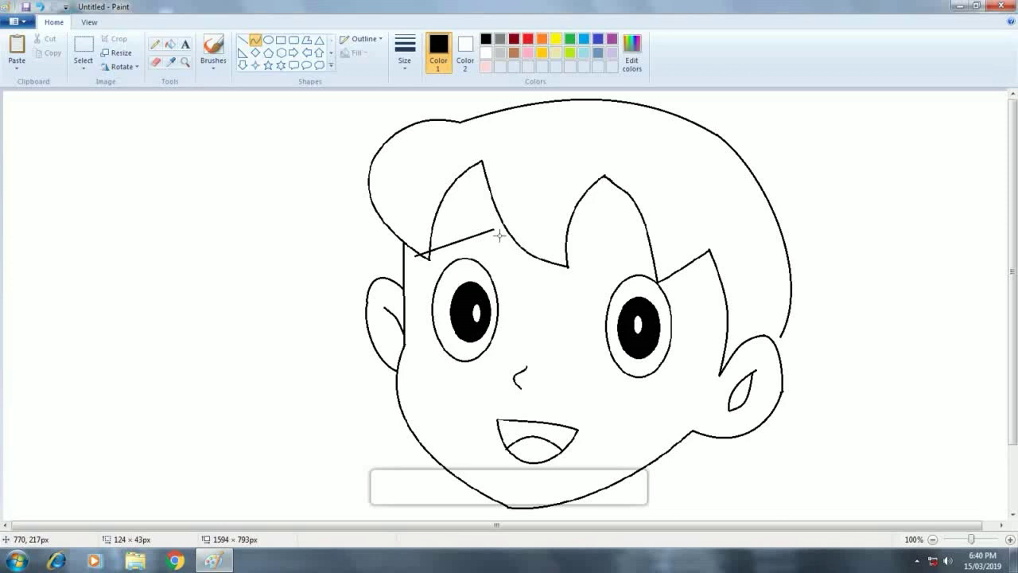
{"action": "mouse_move", "coordinate": [454, 233]}
{"action": "left_mouse_down"}
{"action": "mouse_move", "coordinate": [445, 243]}
{"action": "mouse_move", "coordinate": [457, 223]}
{"action": "left_mouse_up"}
{"action": "key", "text": "ctrl+z"}
- Draw an arched eyebrow curve above each eye, the right one about 94 × 49 px
{"action": "left_click_drag", "start_coordinate": [426, 253], "coordinate": [495, 236]}
{"action": "left_click_drag", "start_coordinate": [444, 257], "coordinate": [458, 234]}
{"action": "left_click_drag", "start_coordinate": [639, 244], "coordinate": [699, 276]}
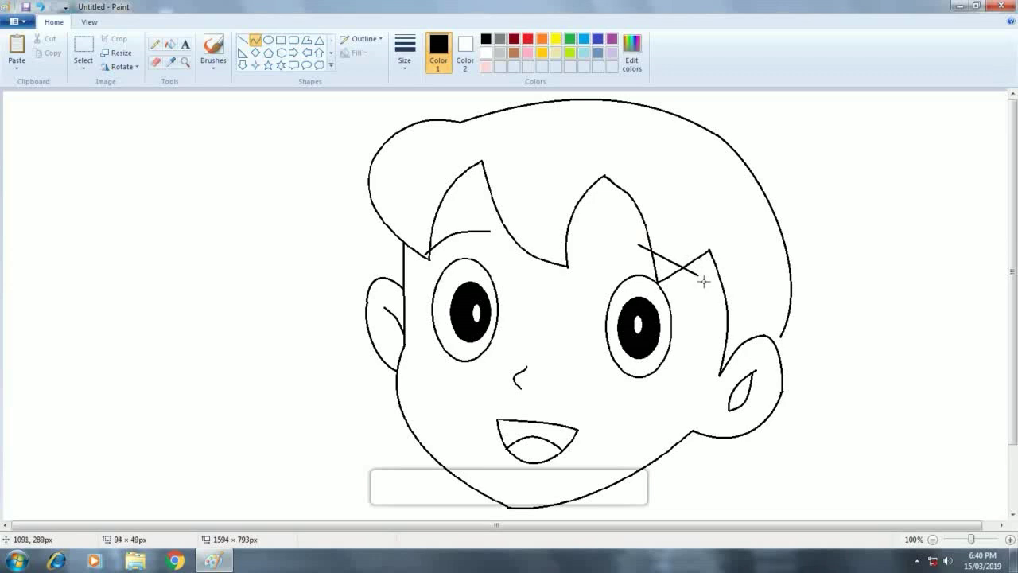
{"action": "mouse_move", "coordinate": [649, 252]}
{"action": "left_mouse_down"}
{"action": "mouse_move", "coordinate": [683, 254]}
{"action": "mouse_move", "coordinate": [635, 244]}
{"action": "left_mouse_up"}
{"action": "left_click", "coordinate": [568, 261]}
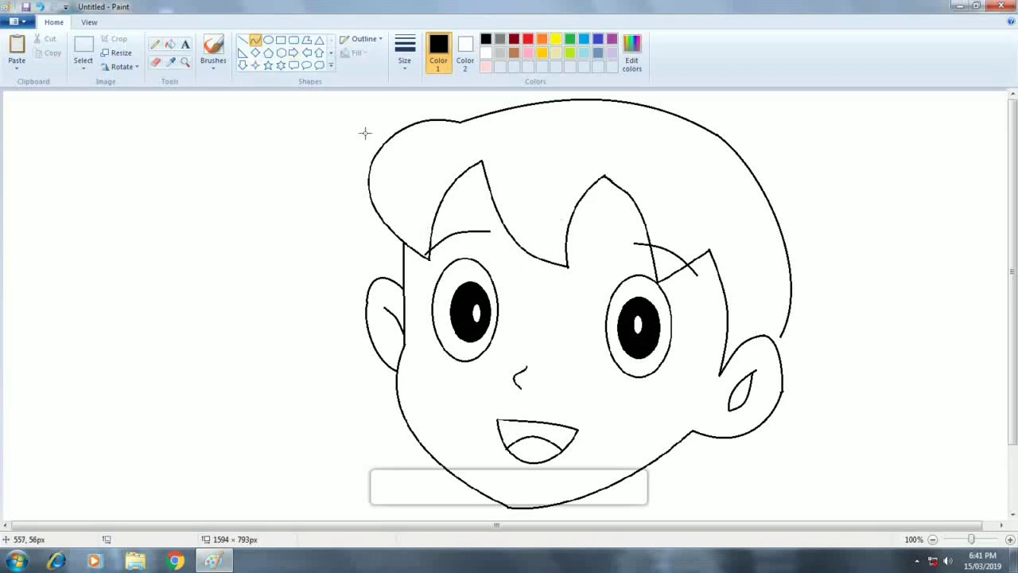
- Draw a short curved eyelash on top of each eye and trim the tip of the right eye's lash
{"action": "mouse_move", "coordinate": [631, 284]}
{"action": "left_mouse_down"}
{"action": "mouse_move", "coordinate": [621, 254]}
{"action": "mouse_move", "coordinate": [625, 277]}
{"action": "left_mouse_up"}
{"action": "left_click", "coordinate": [609, 241]}
{"action": "mouse_move", "coordinate": [450, 271]}
{"action": "left_mouse_down"}
{"action": "mouse_move", "coordinate": [440, 250]}
{"action": "mouse_move", "coordinate": [447, 247]}
{"action": "mouse_move", "coordinate": [450, 263]}
{"action": "mouse_move", "coordinate": [442, 254]}
{"action": "left_mouse_up"}
{"action": "left_click", "coordinate": [154, 63]}
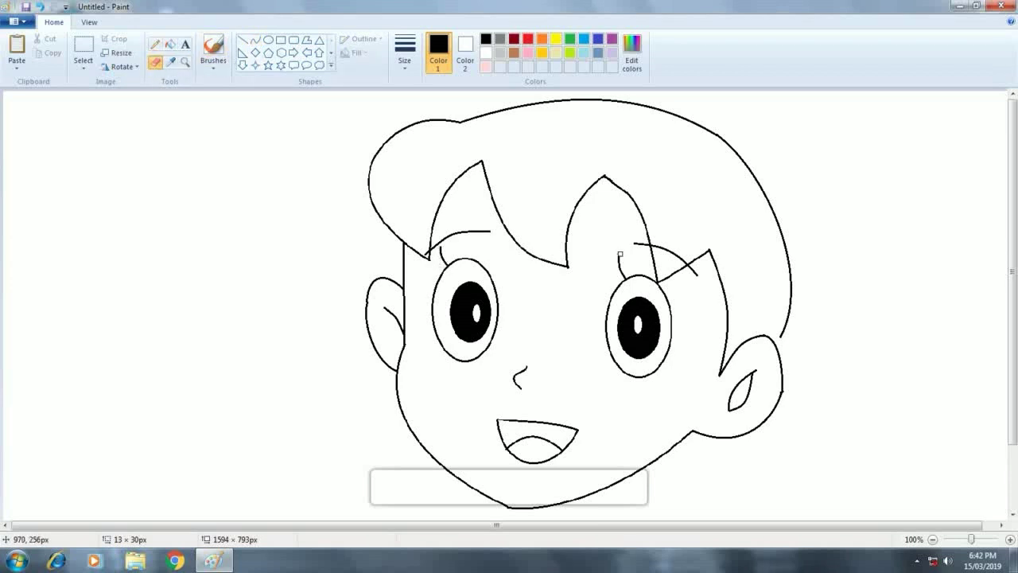
- Extend the inner end of the right eyebrow with a short straight line
{"action": "left_click", "coordinate": [155, 44]}
{"action": "left_click", "coordinate": [404, 56]}
{"action": "left_click", "coordinate": [419, 147]}
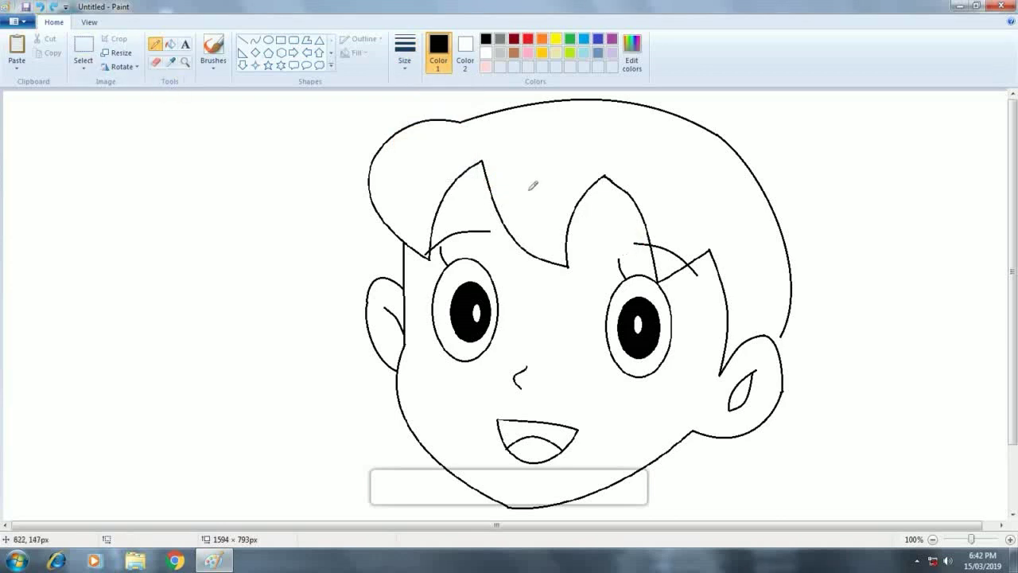
{"action": "left_click", "coordinate": [242, 40]}
{"action": "left_click", "coordinate": [405, 56]}
{"action": "left_click", "coordinate": [434, 141]}
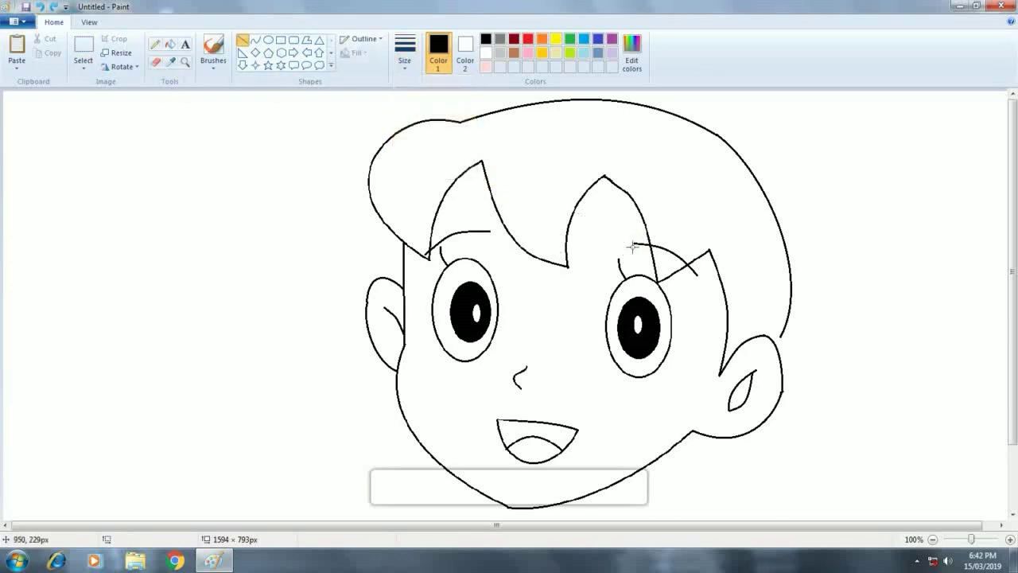
{"action": "left_click", "coordinate": [400, 62]}
{"action": "left_click", "coordinate": [625, 266]}
{"action": "left_click_drag", "start_coordinate": [631, 242], "coordinate": [639, 242]}
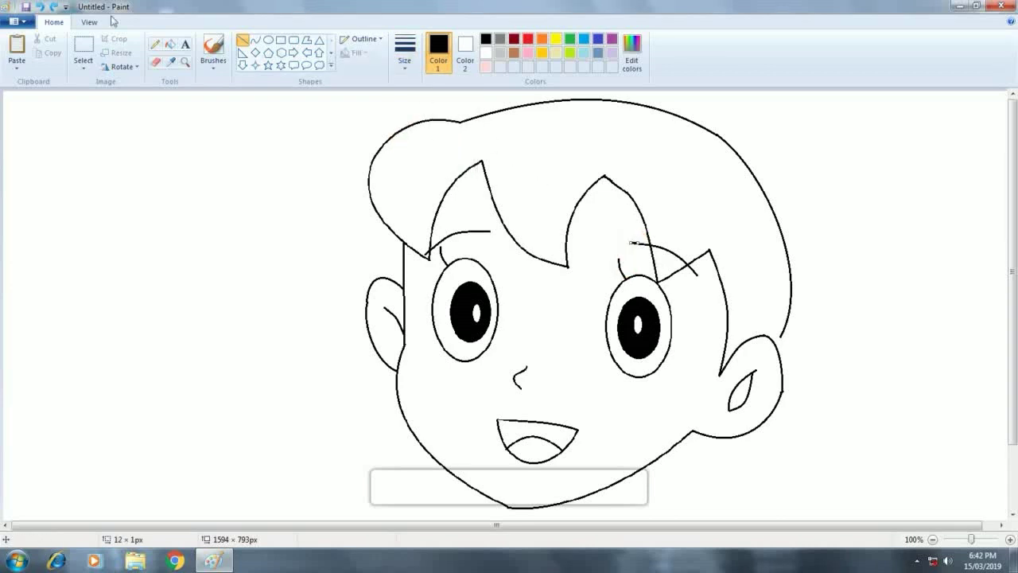
{"action": "left_click", "coordinate": [41, 6]}
{"action": "left_click_drag", "start_coordinate": [643, 249], "coordinate": [632, 243]}
{"action": "left_click", "coordinate": [636, 231]}
- Draw the upper edge of the left pigtail as an arched curve about 184 × 138 px, starting at the left cheek
{"action": "left_click", "coordinate": [254, 40]}
{"action": "left_click_drag", "start_coordinate": [397, 381], "coordinate": [285, 475]}
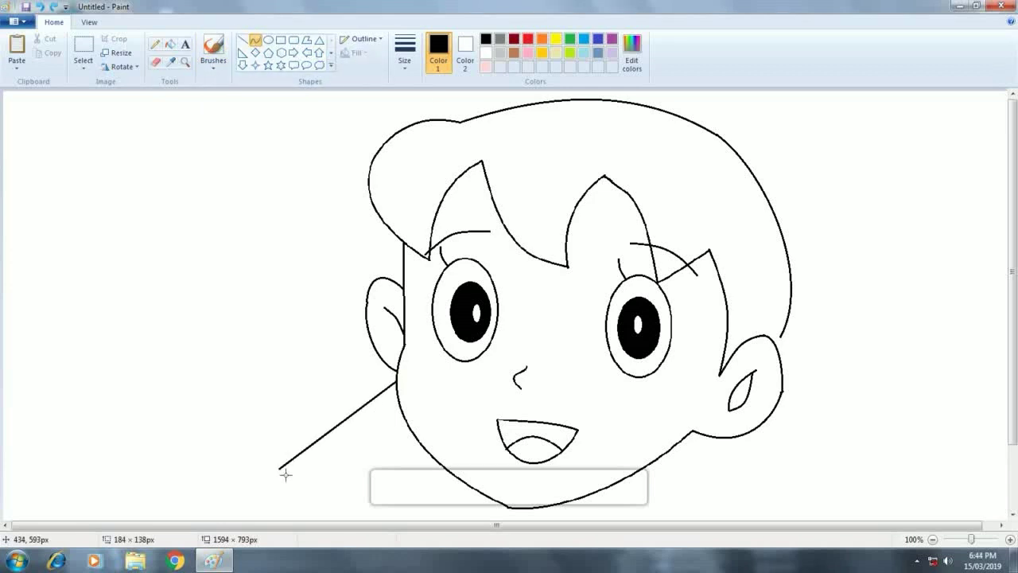
{"action": "left_click_drag", "start_coordinate": [361, 431], "coordinate": [320, 392]}
{"action": "left_click", "coordinate": [464, 501]}
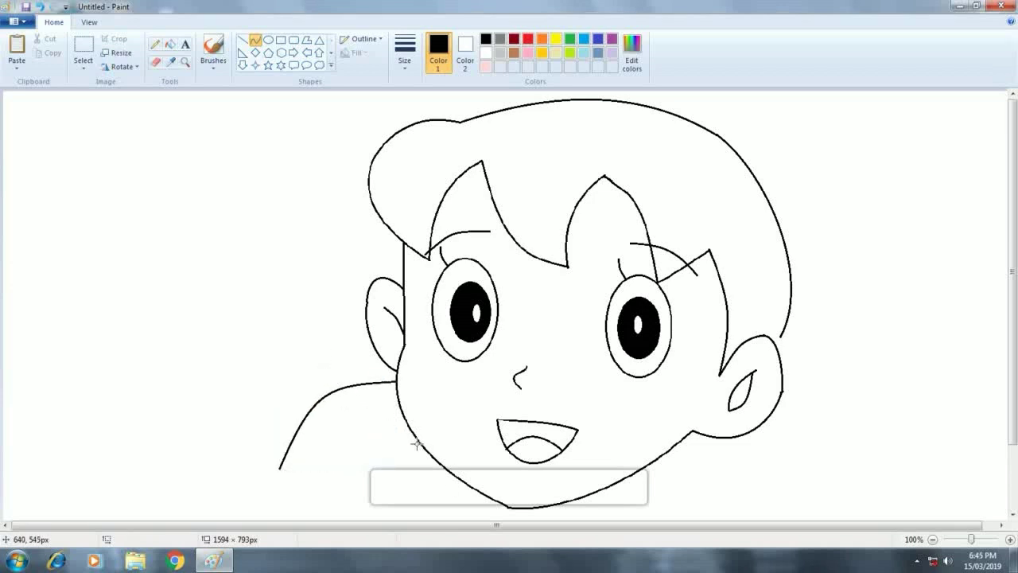
- Draw the left pigtail's lower edge as a sagging curve from the jaw and close its end with a notched tip
{"action": "mouse_move", "coordinate": [418, 443]}
{"action": "left_mouse_down"}
{"action": "mouse_move", "coordinate": [348, 502]}
{"action": "mouse_move", "coordinate": [329, 484]}
{"action": "mouse_move", "coordinate": [294, 485]}
{"action": "left_mouse_up"}
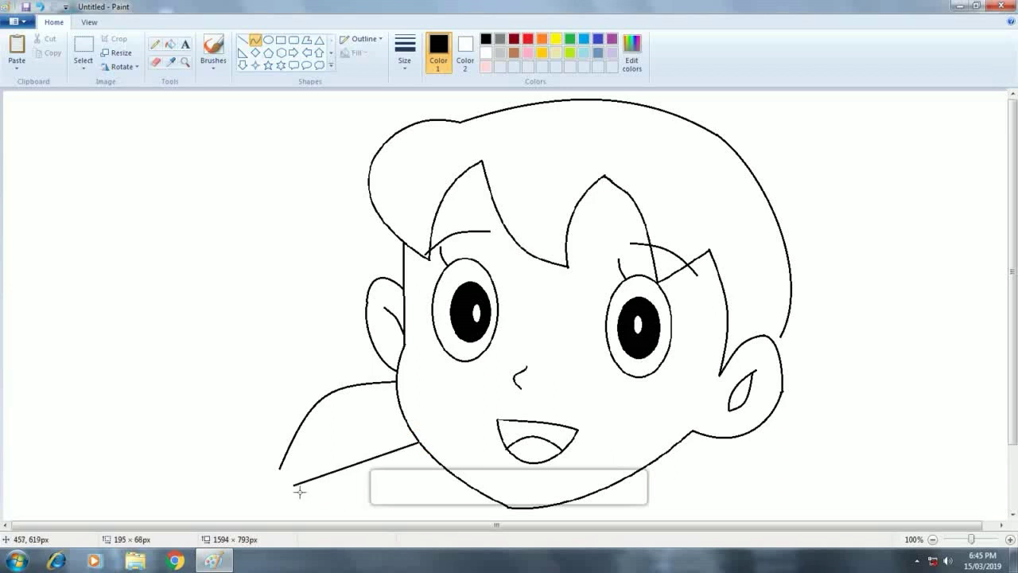
{"action": "left_click_drag", "start_coordinate": [373, 469], "coordinate": [385, 491]}
{"action": "left_click", "coordinate": [340, 511]}
{"action": "mouse_move", "coordinate": [280, 469]}
{"action": "left_mouse_down"}
{"action": "mouse_move", "coordinate": [337, 454]}
{"action": "mouse_move", "coordinate": [300, 467]}
{"action": "mouse_move", "coordinate": [312, 461]}
{"action": "mouse_move", "coordinate": [298, 489]}
{"action": "left_mouse_up"}
{"action": "left_click", "coordinate": [337, 450]}
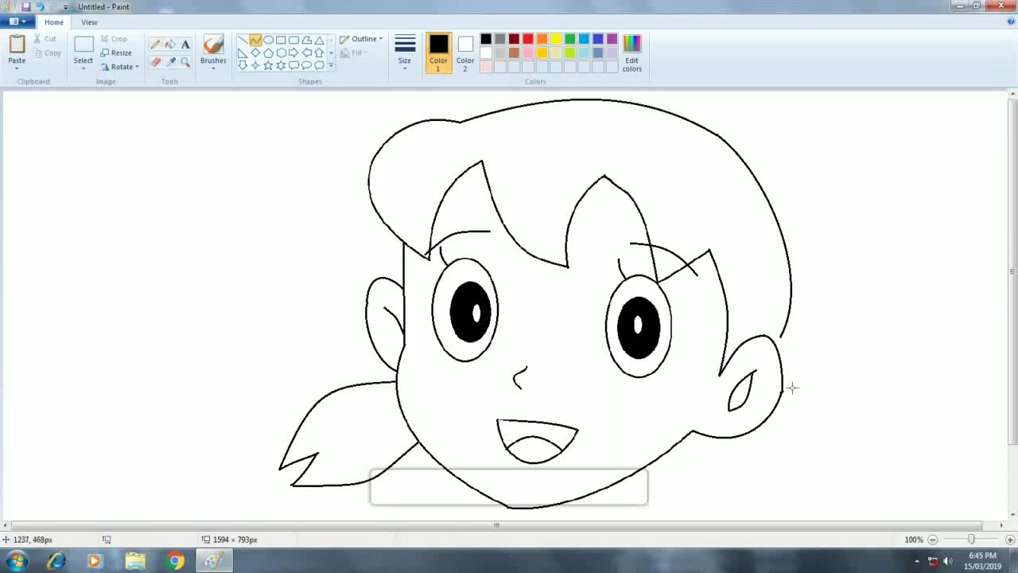
- Close the gap between the back of the hair and the right ear with the Pencil, and erase the overshoot
{"action": "left_click", "coordinate": [155, 44]}
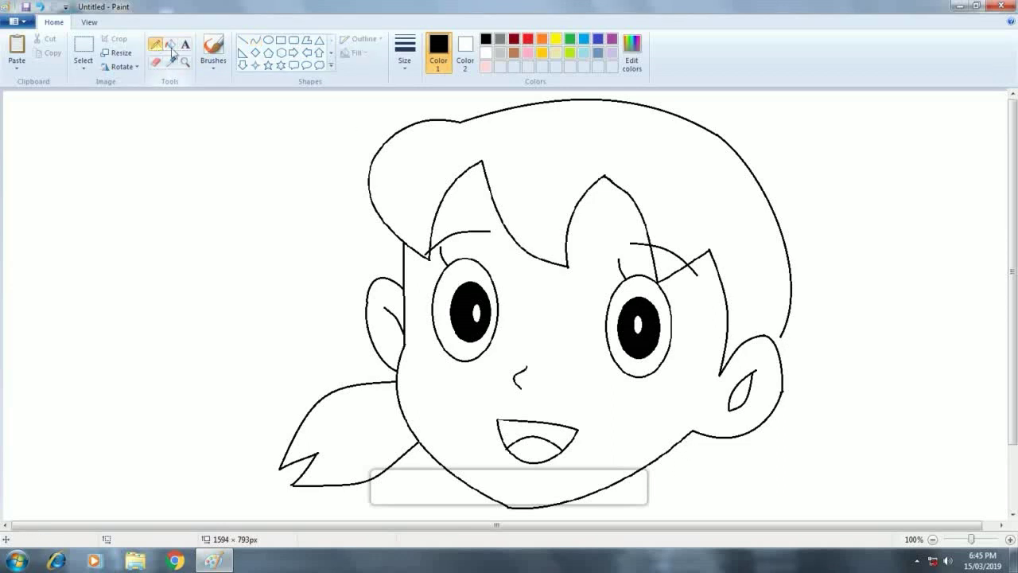
{"action": "left_click", "coordinate": [404, 59]}
{"action": "left_click", "coordinate": [427, 136]}
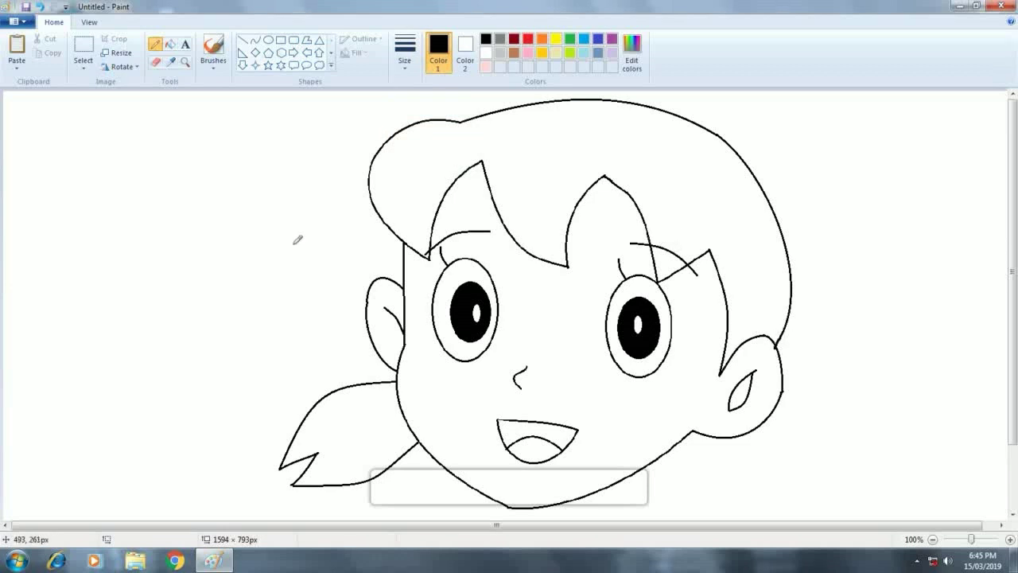
{"action": "left_click", "coordinate": [156, 61]}
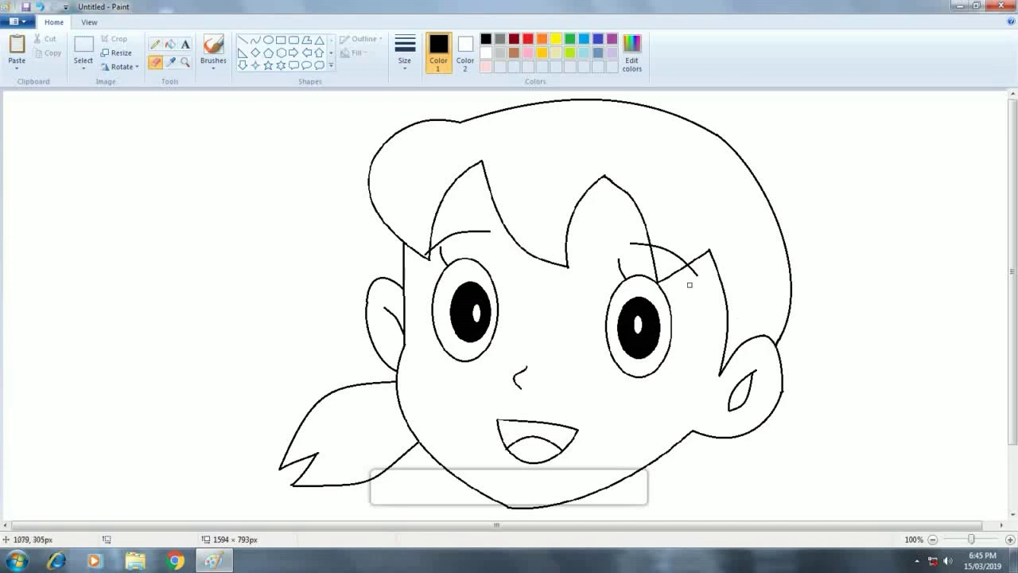
- Draw the outer edge of the right pigtail as a bulging curve about 110 × 189 px, starting at the right ear
{"action": "left_click", "coordinate": [255, 39]}
{"action": "left_click", "coordinate": [402, 62]}
{"action": "left_click", "coordinate": [432, 116]}
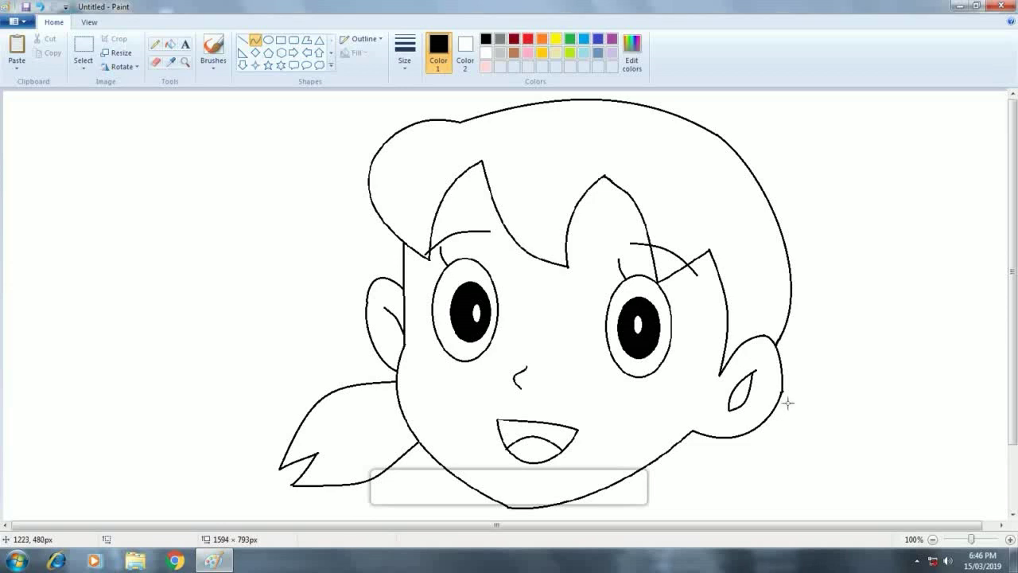
{"action": "left_click_drag", "start_coordinate": [781, 393], "coordinate": [840, 507]}
{"action": "scroll", "coordinate": [1008, 420], "scroll_direction": "down", "scroll_amount": 1}
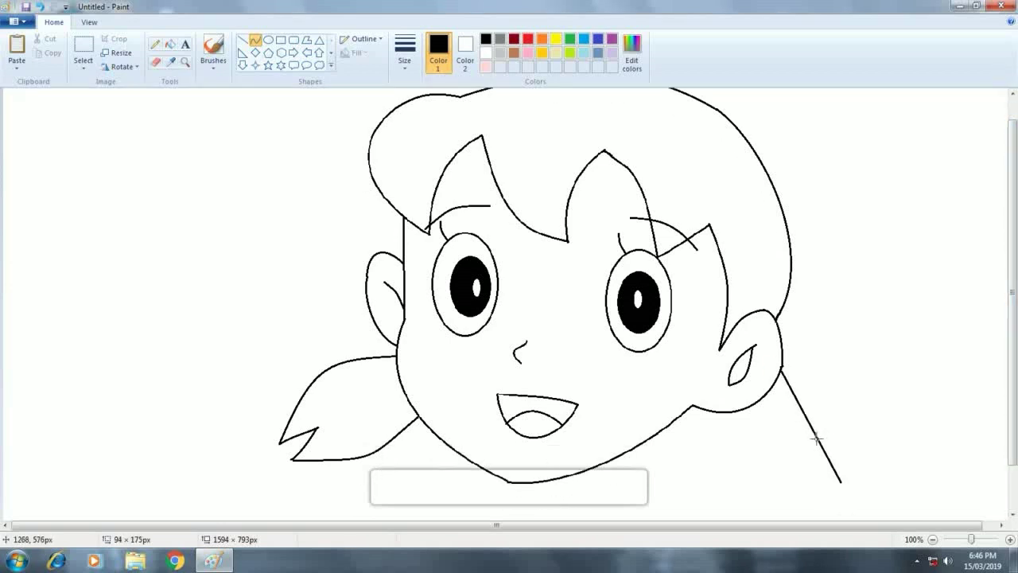
{"action": "left_click_drag", "start_coordinate": [815, 423], "coordinate": [854, 438]}
{"action": "left_click_drag", "start_coordinate": [845, 482], "coordinate": [853, 494]}
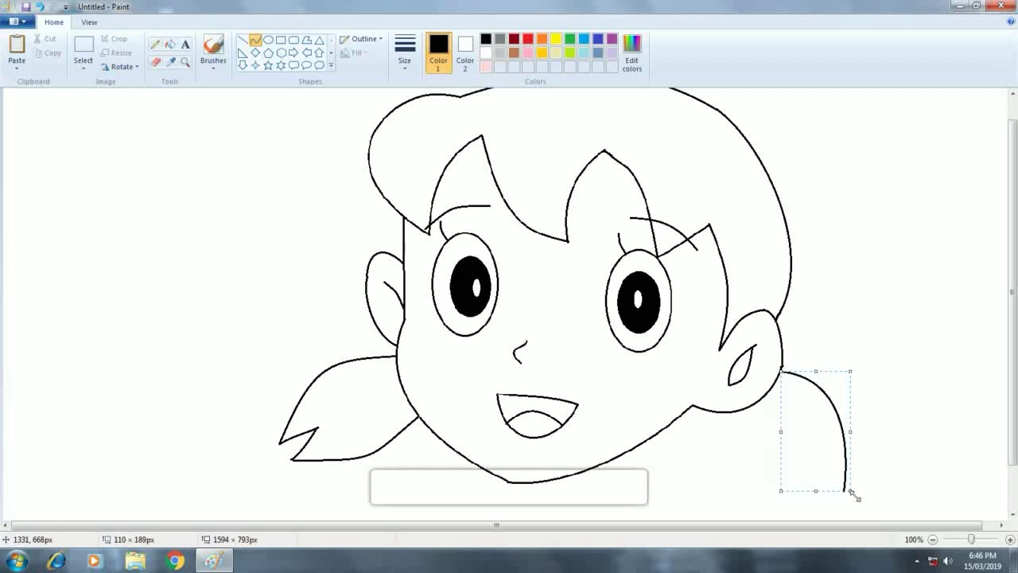
{"action": "left_click", "coordinate": [914, 443]}
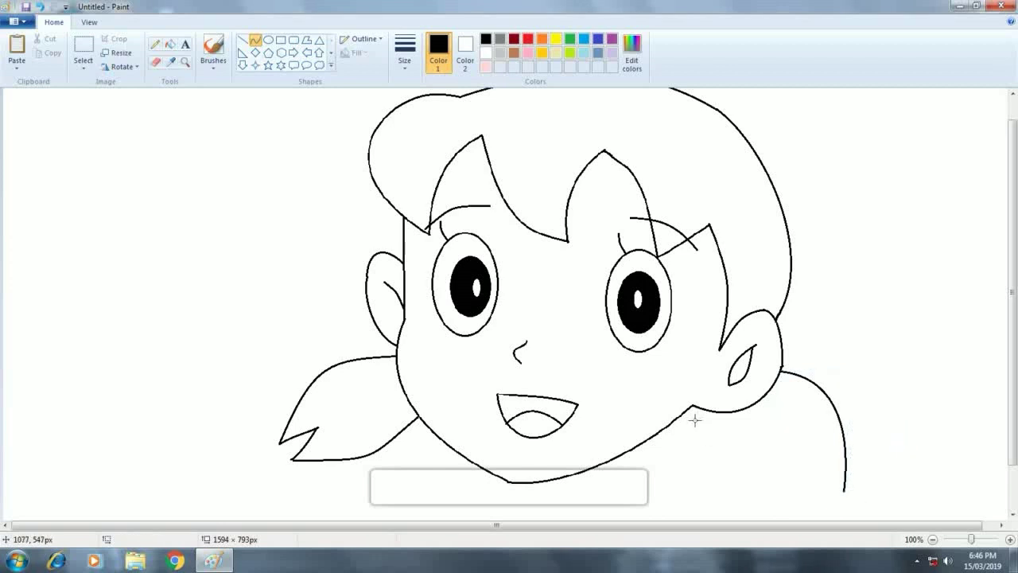
- Draw the right pigtail's lower edge as a curve from the jaw and close its end with a notched tip
{"action": "left_click_drag", "start_coordinate": [691, 412], "coordinate": [834, 517]}
{"action": "left_click_drag", "start_coordinate": [731, 434], "coordinate": [766, 513]}
{"action": "left_click", "coordinate": [887, 450]}
{"action": "left_click_drag", "start_coordinate": [833, 514], "coordinate": [835, 486]}
{"action": "left_click", "coordinate": [865, 481]}
{"action": "left_click", "coordinate": [828, 487]}
{"action": "left_click", "coordinate": [893, 429]}
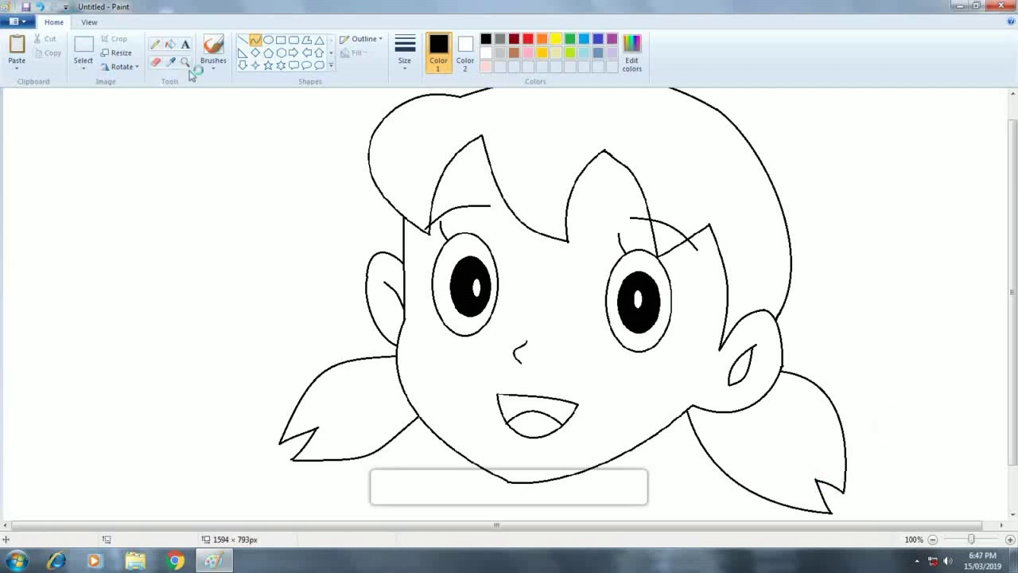
- Fill the face and both ears with the custom light pink
{"action": "left_click", "coordinate": [170, 44]}
{"action": "left_click", "coordinate": [485, 67]}
{"action": "left_click", "coordinate": [556, 300]}
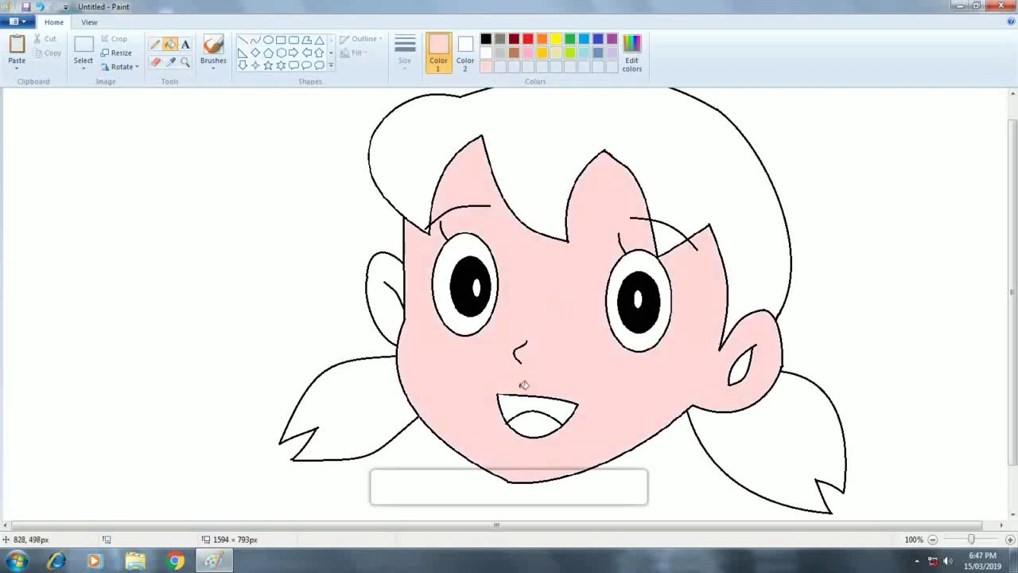
{"action": "left_click", "coordinate": [392, 305]}
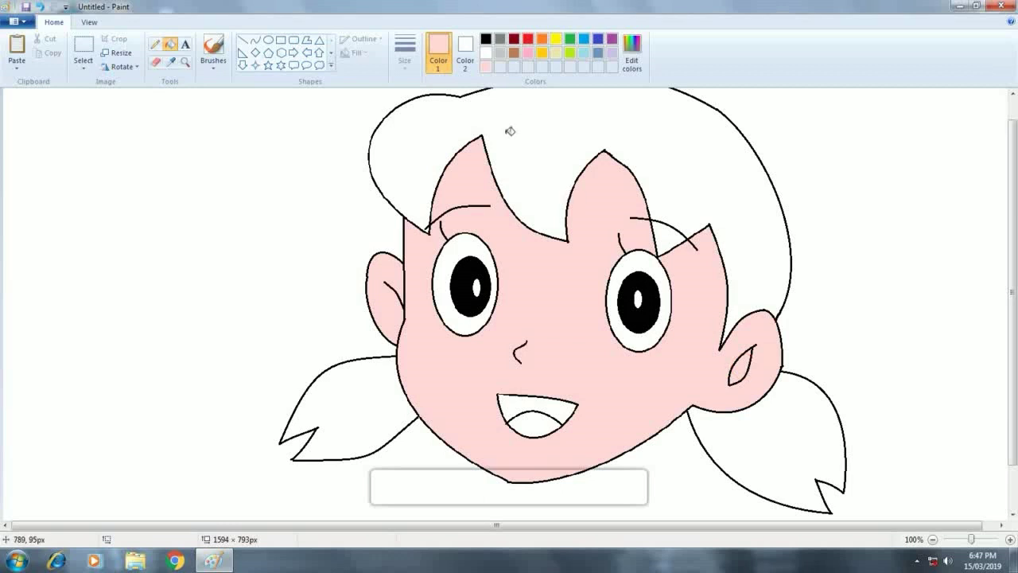
- Mix a custom salmon colour of red 255, green 117, blue 117 and fill the tongue with it
{"action": "left_click", "coordinate": [631, 56]}
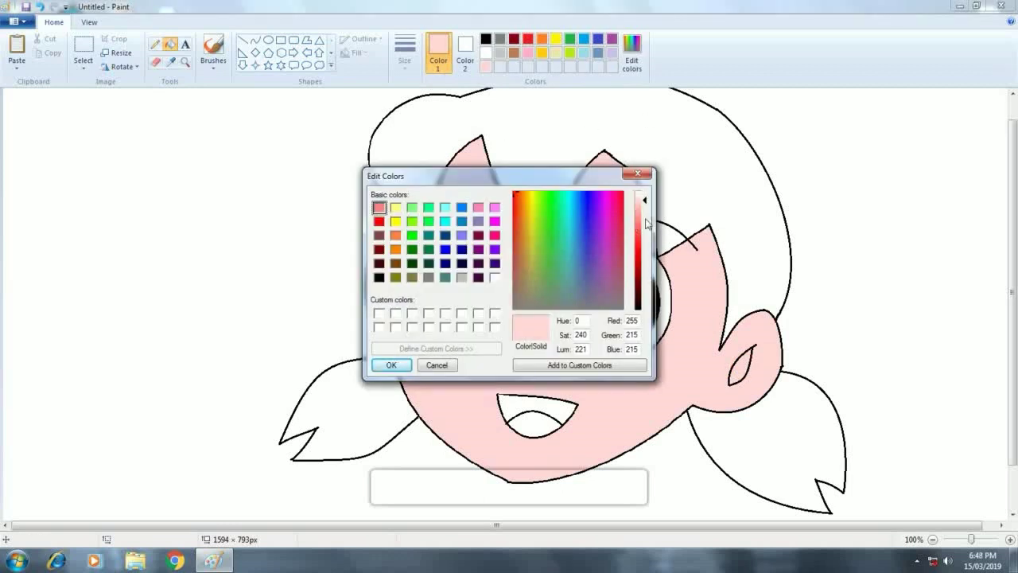
{"action": "left_click_drag", "start_coordinate": [646, 202], "coordinate": [647, 224]}
{"action": "left_click", "coordinate": [391, 364]}
{"action": "left_click", "coordinate": [531, 428]}
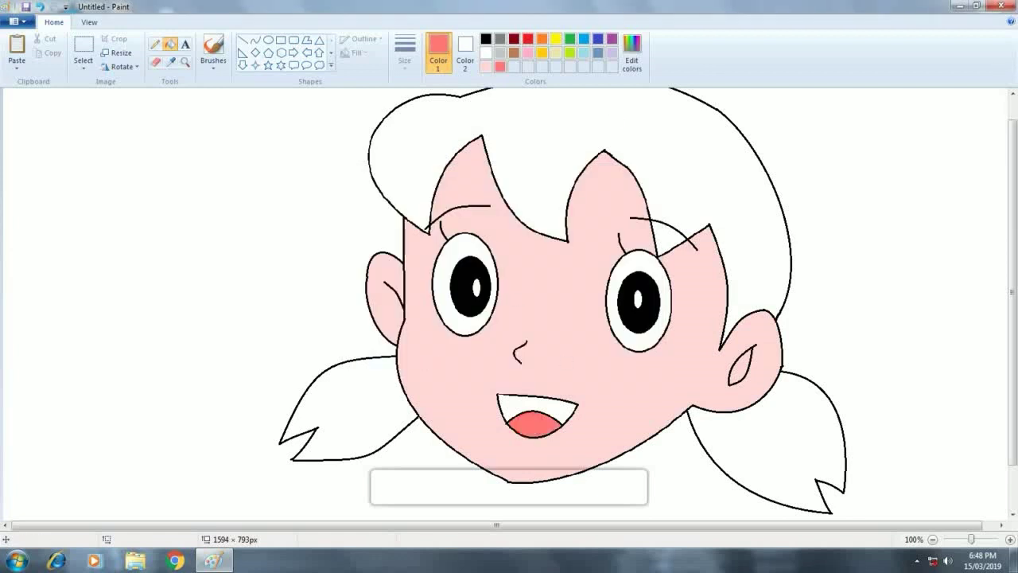
- Mix a darker custom red of red 255, green 72, blue 72 and fill the mouth area above the tongue
{"action": "left_click", "coordinate": [631, 55]}
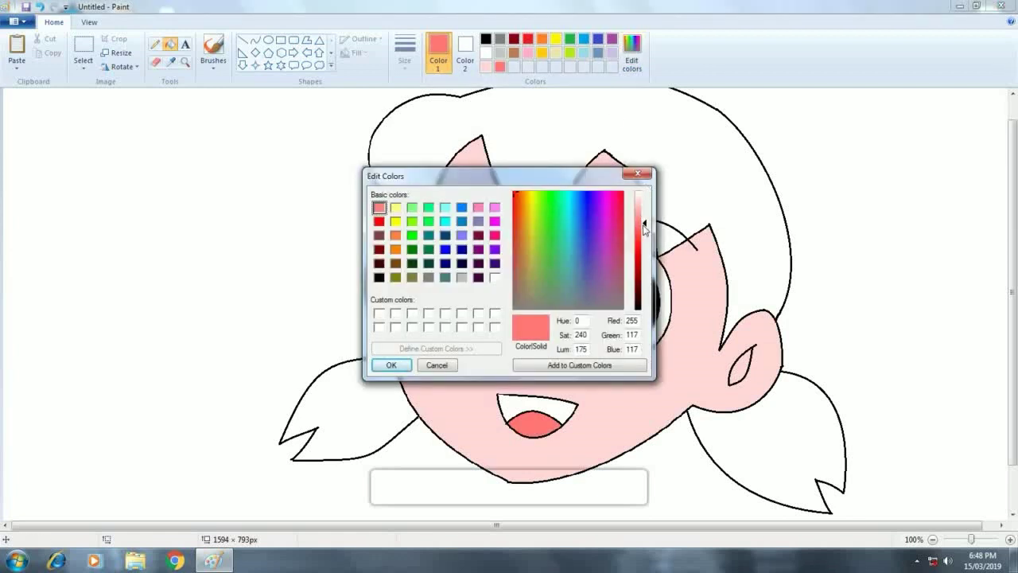
{"action": "left_click_drag", "start_coordinate": [644, 229], "coordinate": [644, 234]}
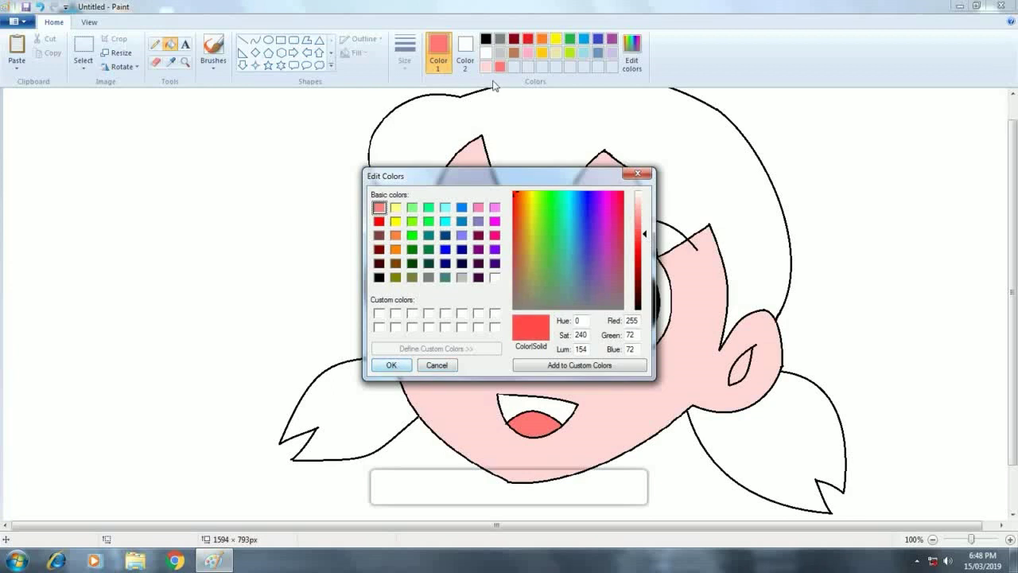
{"action": "left_click", "coordinate": [392, 364]}
{"action": "left_click", "coordinate": [526, 401]}
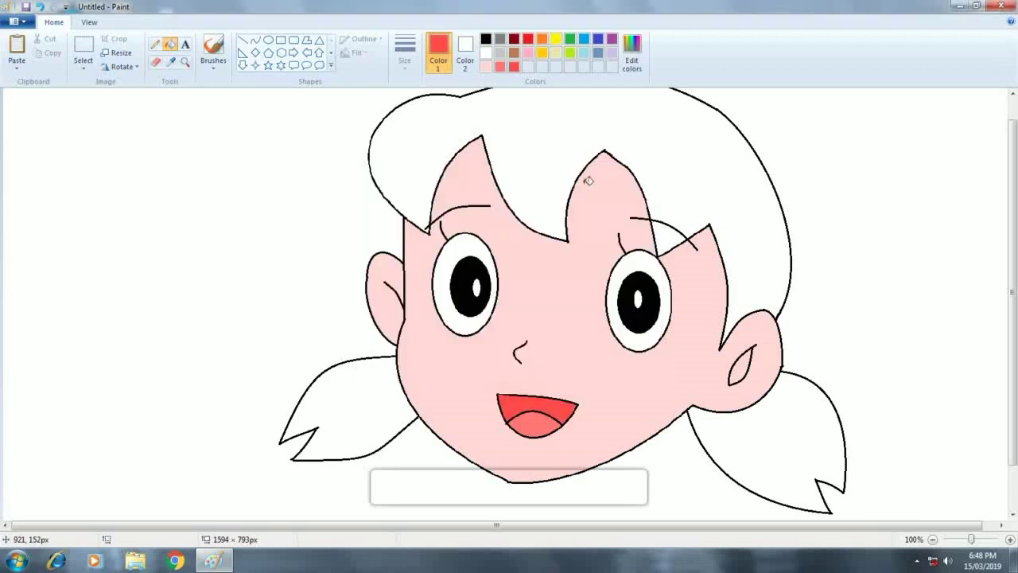
- Fill the hair, the small gap under the right fringe and both pigtails with black
{"action": "left_click", "coordinate": [486, 38]}
{"action": "left_click", "coordinate": [549, 157]}
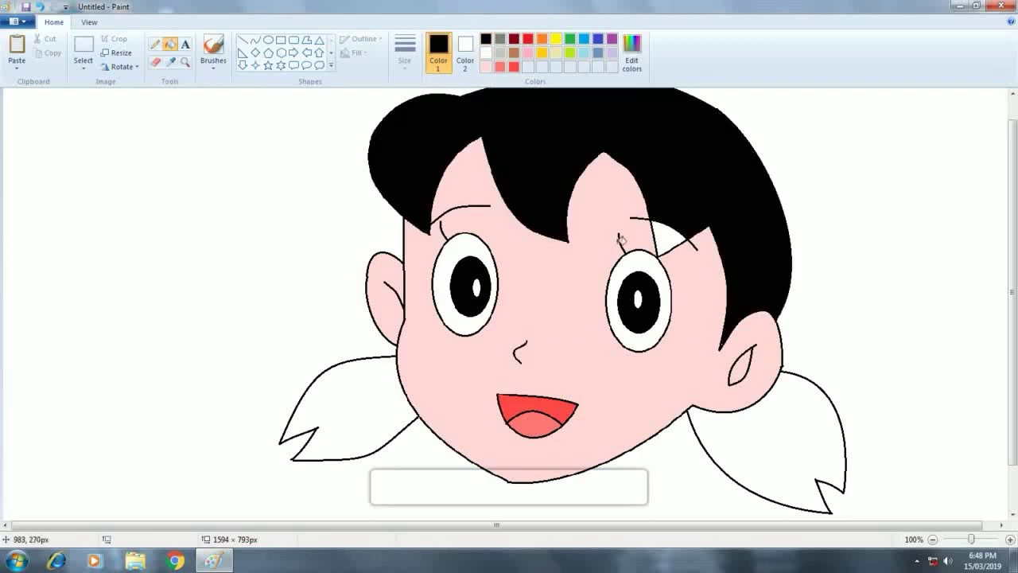
{"action": "left_click", "coordinate": [668, 238]}
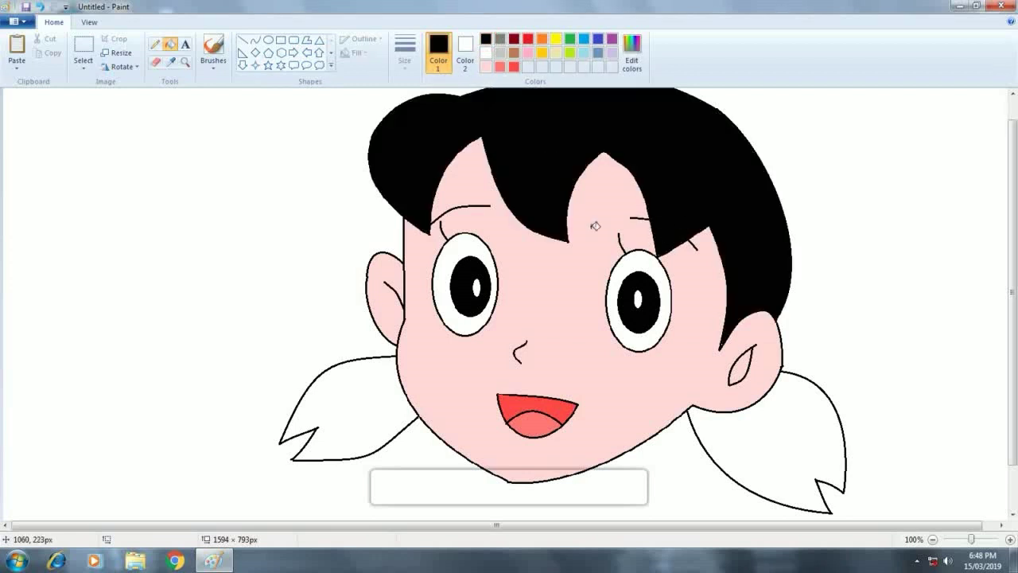
{"action": "left_click", "coordinate": [788, 449]}
{"action": "left_click", "coordinate": [370, 420]}
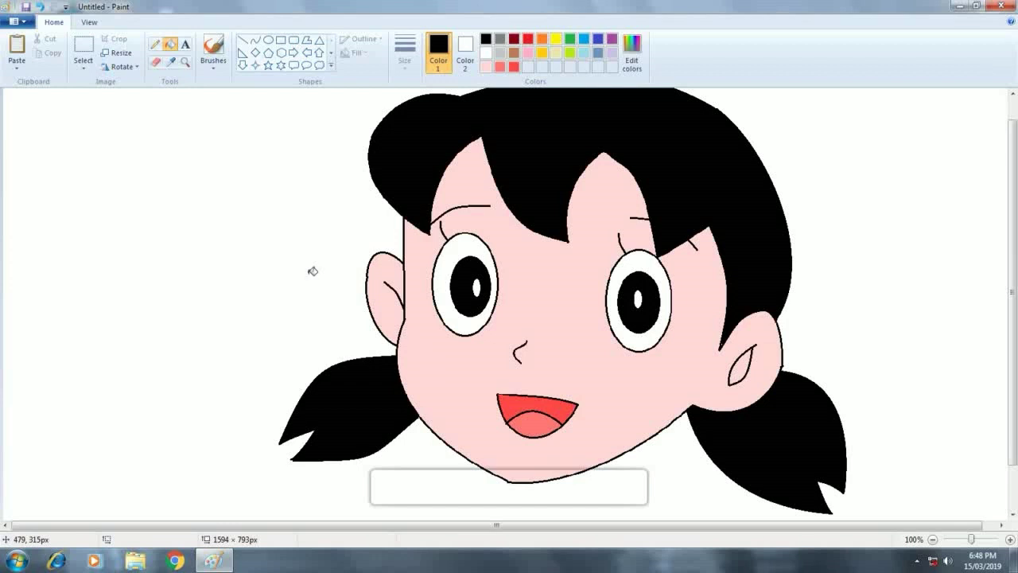
- Select the whole drawing, scale it down to about 1031 × 687 px and deselect it
{"action": "scroll", "coordinate": [522, 334], "scroll_direction": "up", "scroll_amount": 1}
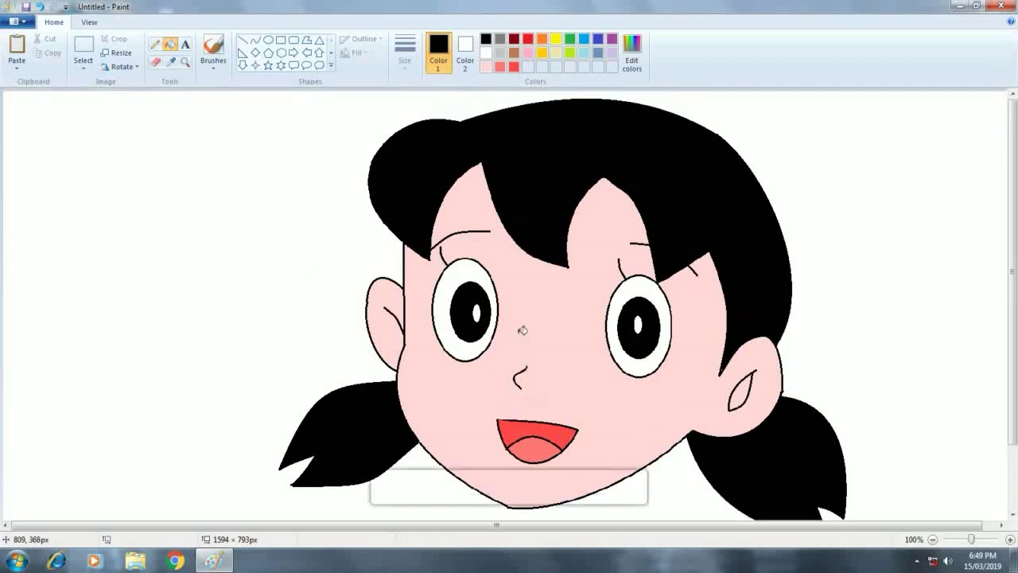
{"action": "left_click", "coordinate": [84, 49]}
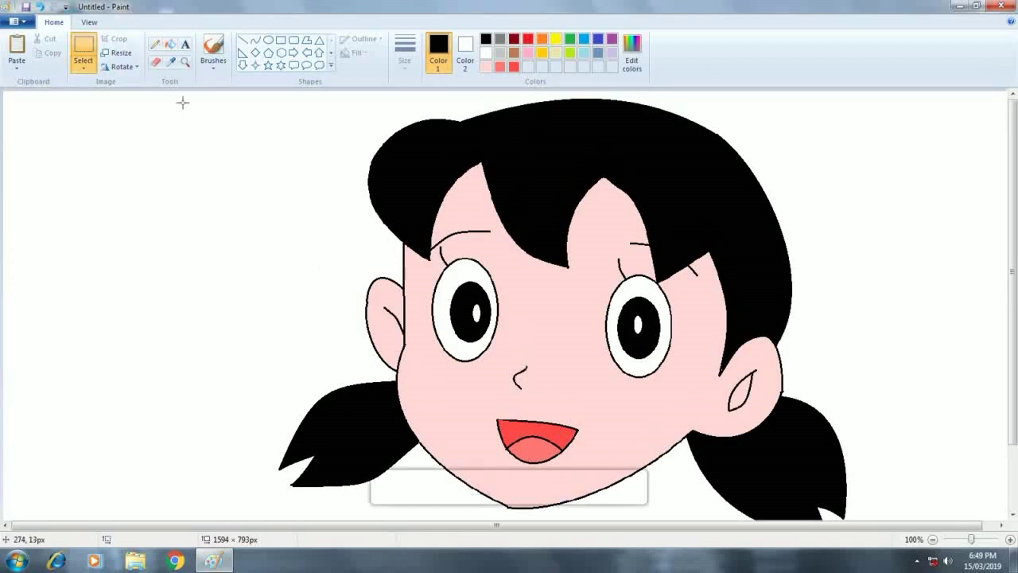
{"action": "left_click_drag", "start_coordinate": [176, 94], "coordinate": [875, 557]}
{"action": "left_click_drag", "start_coordinate": [874, 477], "coordinate": [832, 455]}
{"action": "scroll", "coordinate": [645, 373], "scroll_direction": "up", "scroll_amount": 2}
{"action": "scroll", "coordinate": [816, 509], "scroll_direction": "down", "scroll_amount": 2}
{"action": "scroll", "coordinate": [633, 333], "scroll_direction": "up", "scroll_amount": 1}
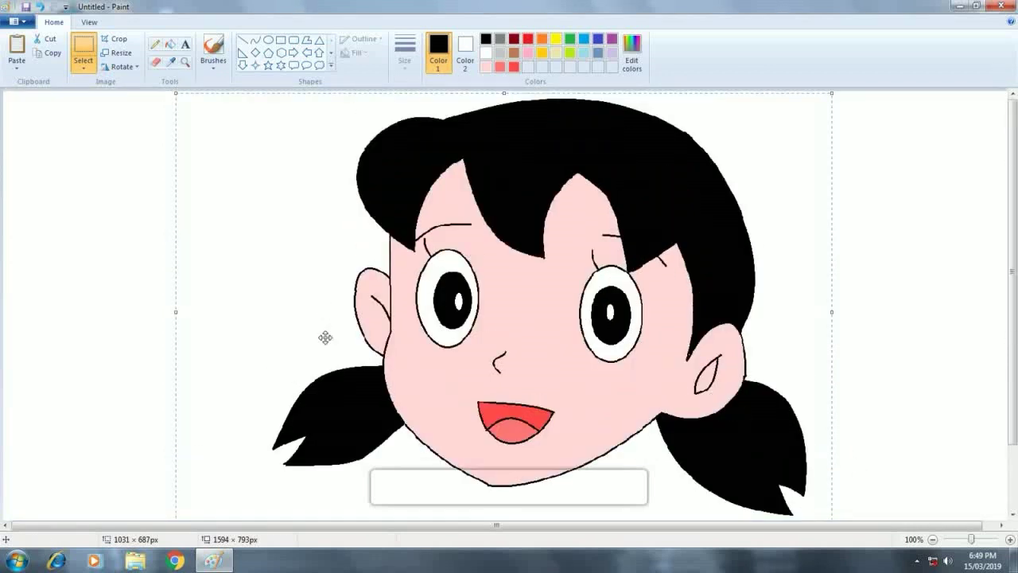
{"action": "left_click", "coordinate": [75, 264]}
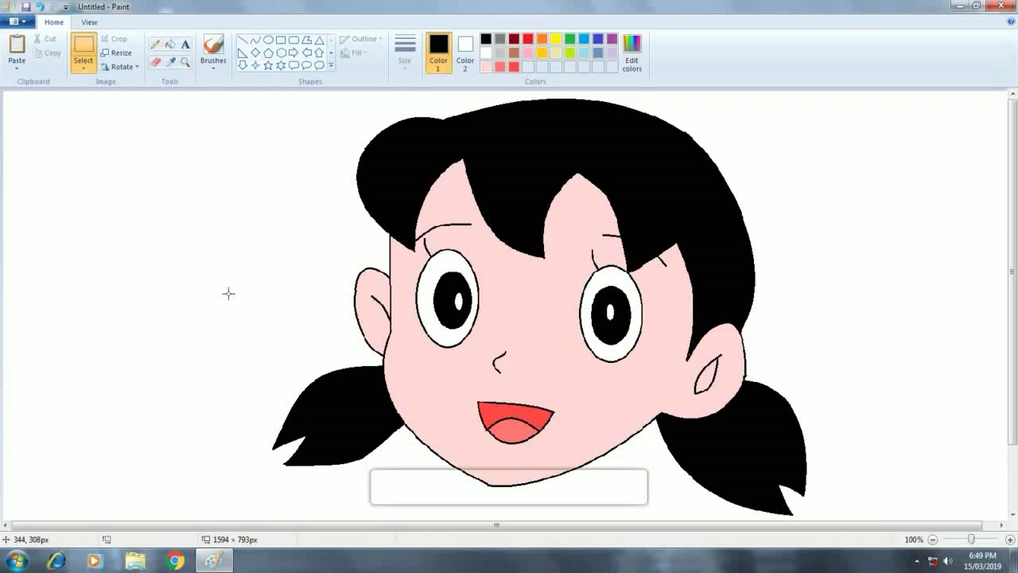